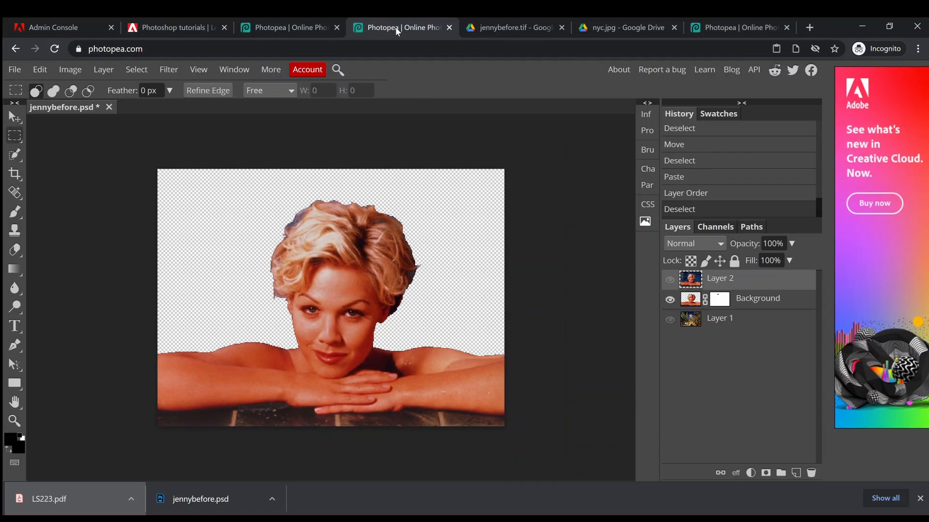
- Preview the finished composite by showing and hiding the original photo layer and revealing the city background layer
{"action": "left_click", "coordinate": [669, 279]}
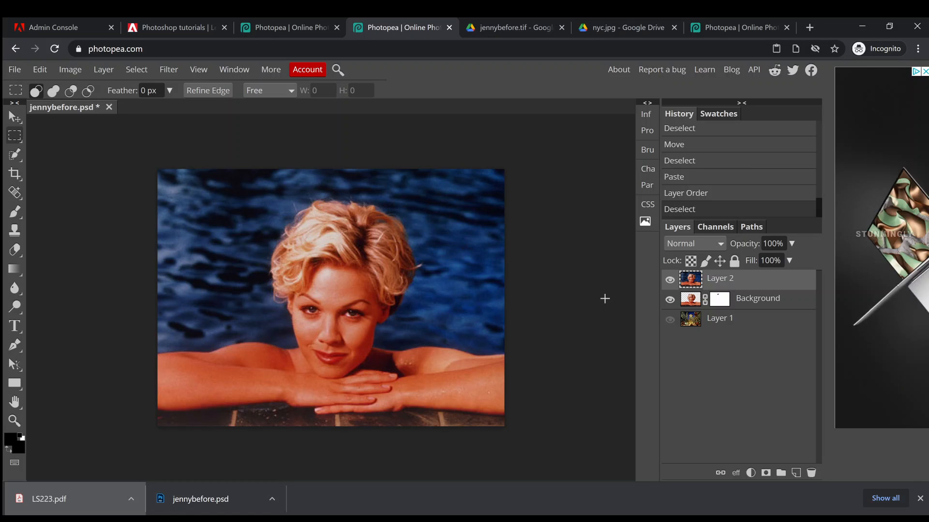
{"action": "left_click", "coordinate": [670, 280]}
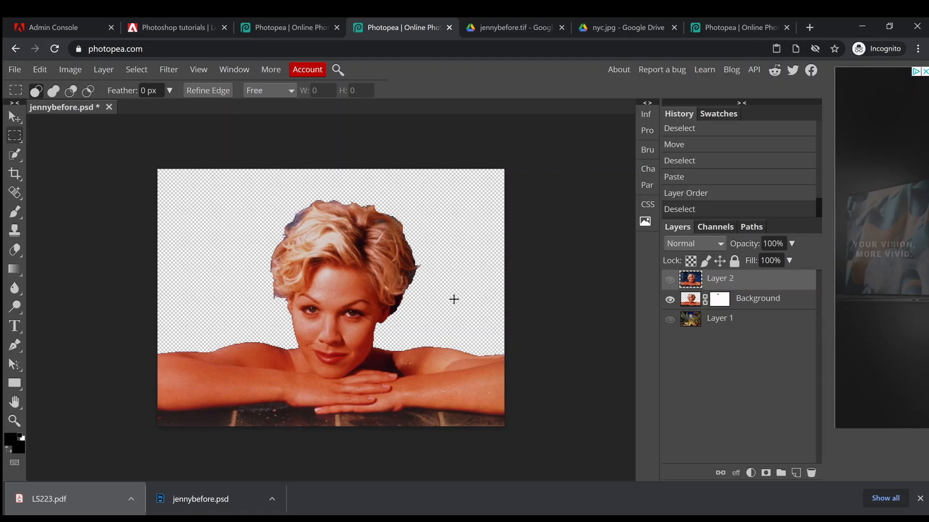
{"action": "left_click", "coordinate": [670, 321]}
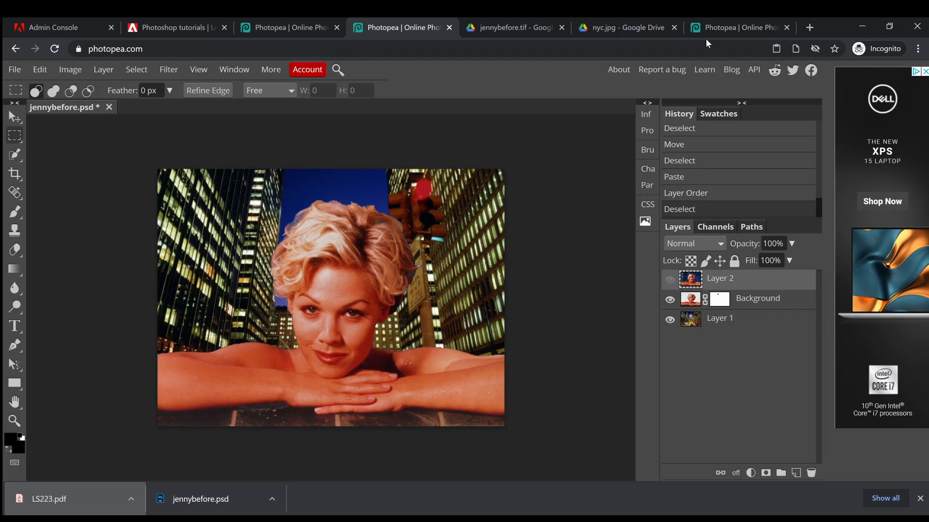
- Review the masked portrait document and the source images jennybefore.tif and nyc.jpg in Google Drive
{"action": "left_click", "coordinate": [716, 27]}
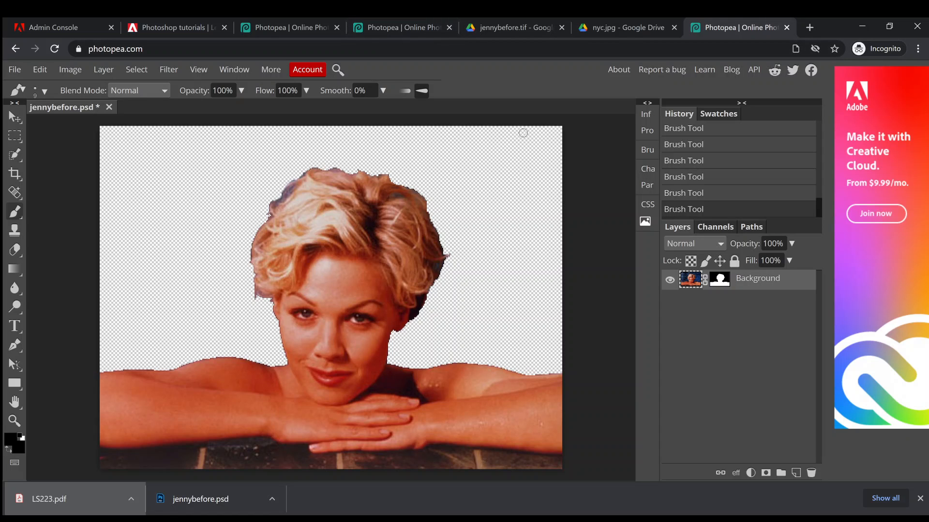
{"action": "left_click", "coordinate": [534, 26]}
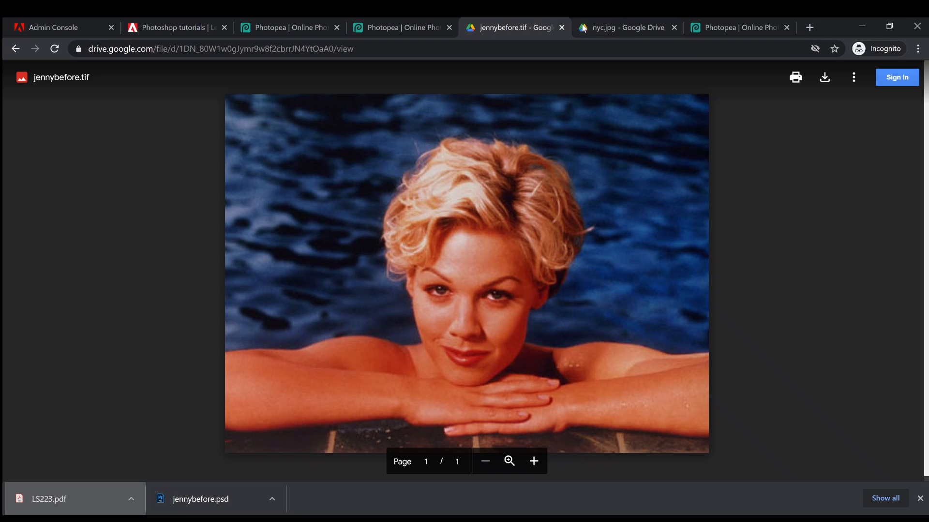
{"action": "left_click", "coordinate": [599, 29]}
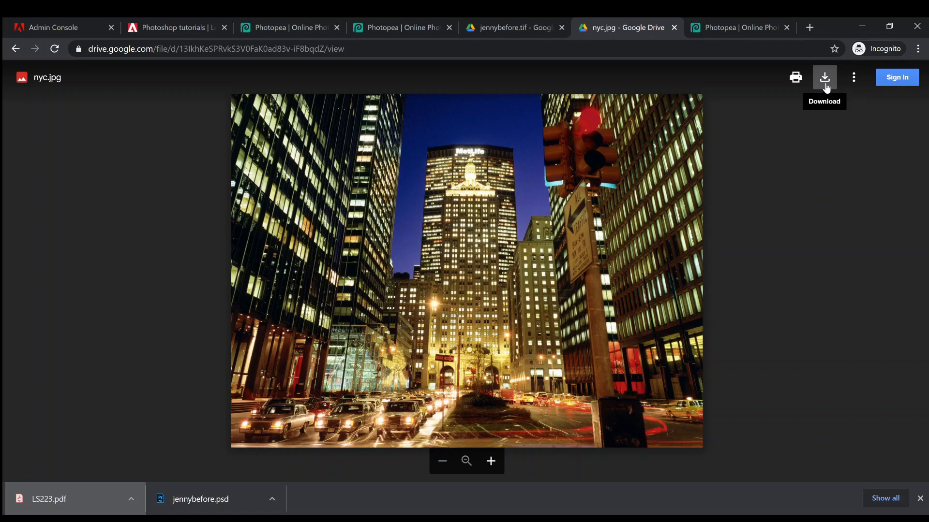
- Return to the masked portrait in Photopea and open the nyc city image as a separate document
{"action": "left_click", "coordinate": [721, 27]}
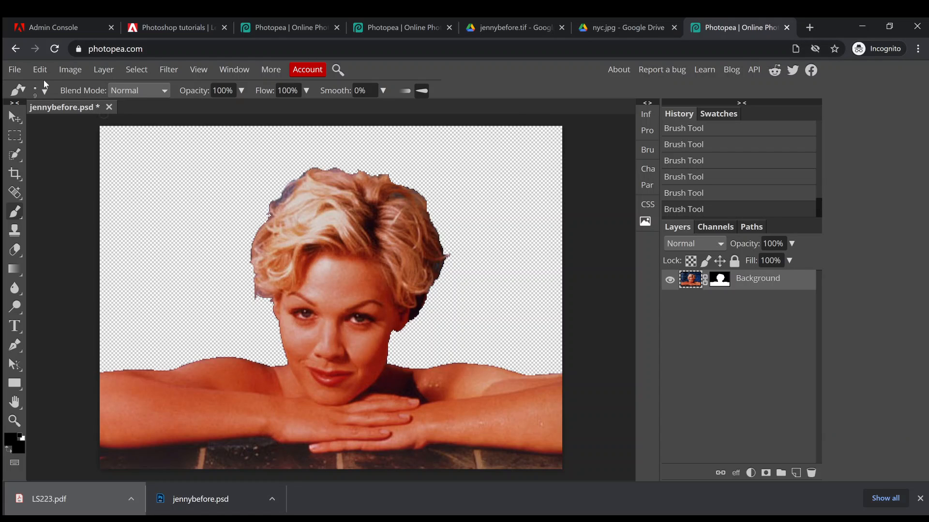
{"action": "left_click", "coordinate": [13, 70]}
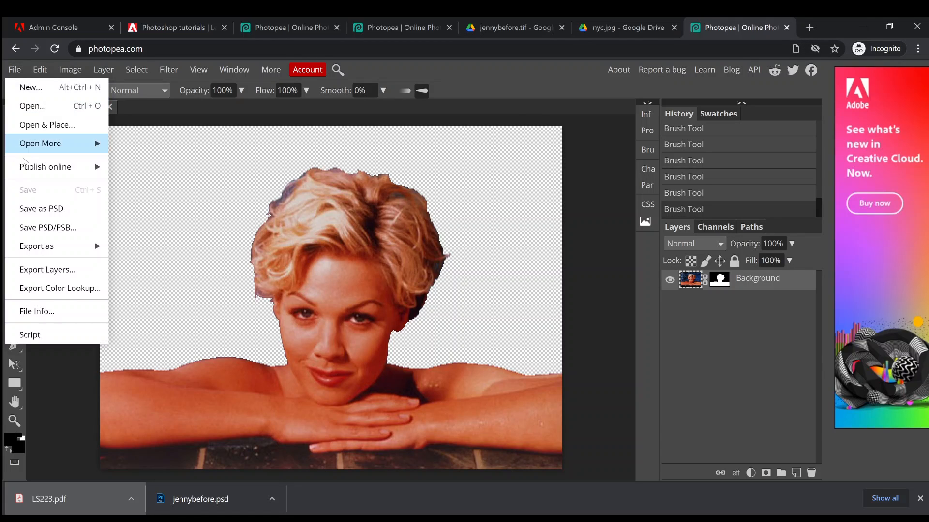
{"action": "left_click", "coordinate": [41, 112]}
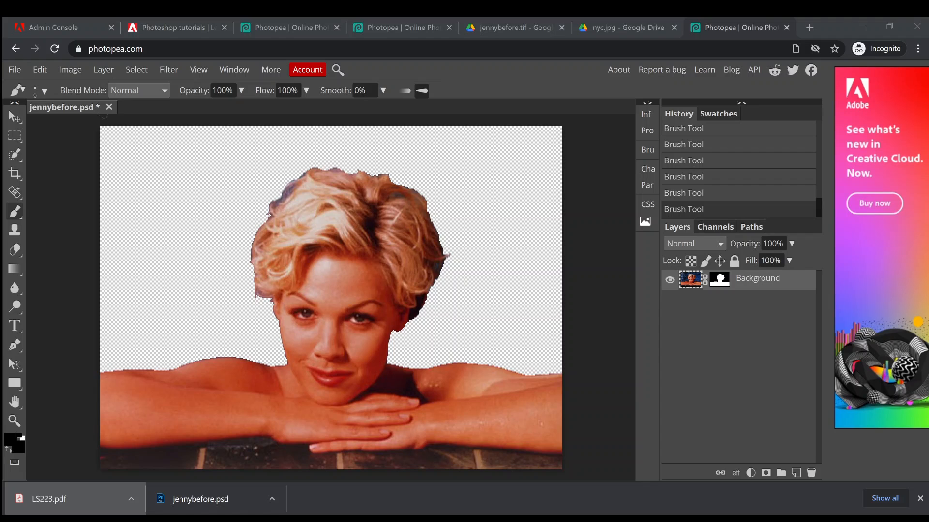
{"action": "left_click", "coordinate": [515, 425]}
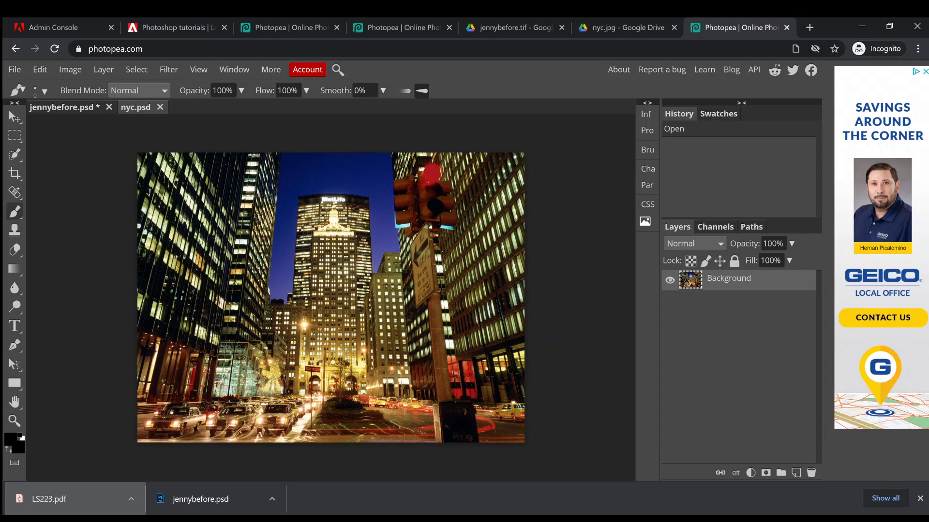
- Compare the masked portrait document with the city image document
{"action": "left_click", "coordinate": [64, 110]}
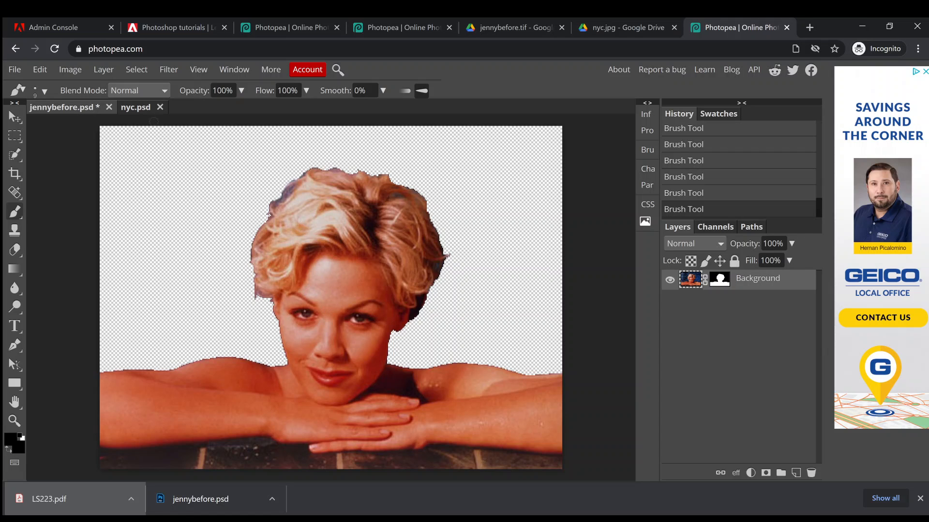
{"action": "left_click", "coordinate": [144, 109]}
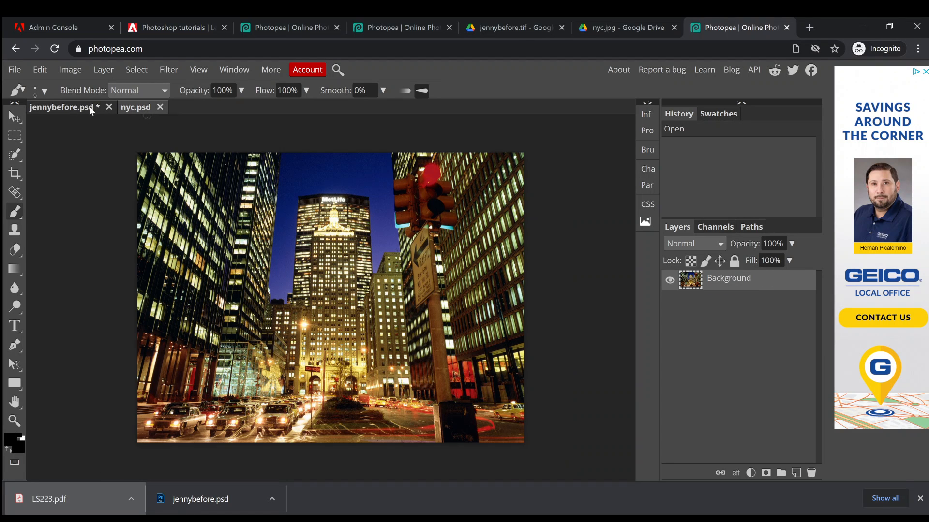
{"action": "left_click", "coordinate": [91, 110]}
{"action": "left_click", "coordinate": [143, 109]}
- Try copying the city image with a rectangular marquee around the whole picture, and clear the selection
{"action": "left_click", "coordinate": [18, 138]}
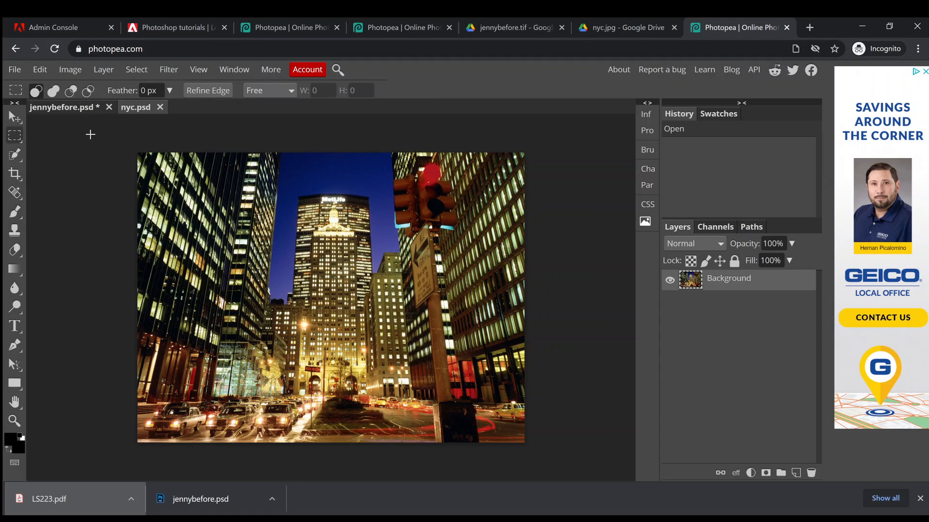
{"action": "left_click_drag", "start_coordinate": [138, 153], "coordinate": [531, 442]}
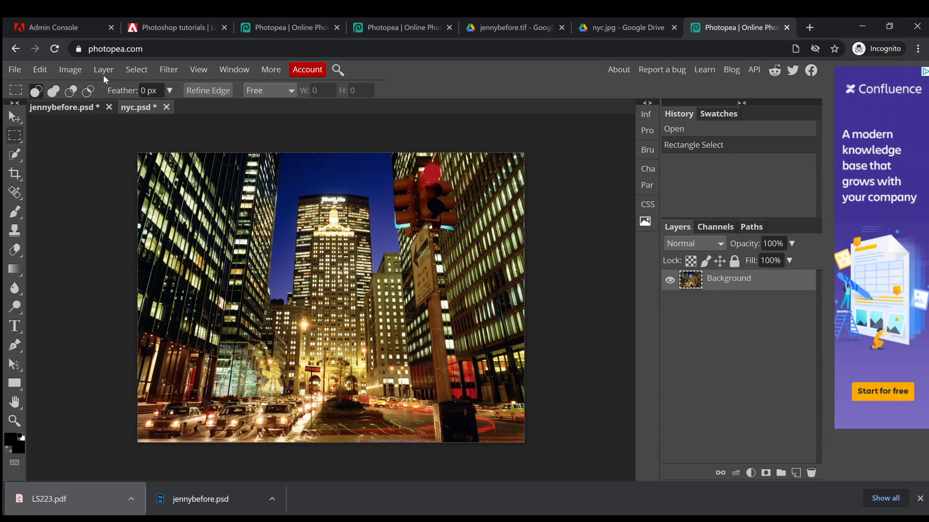
{"action": "left_click", "coordinate": [42, 74]}
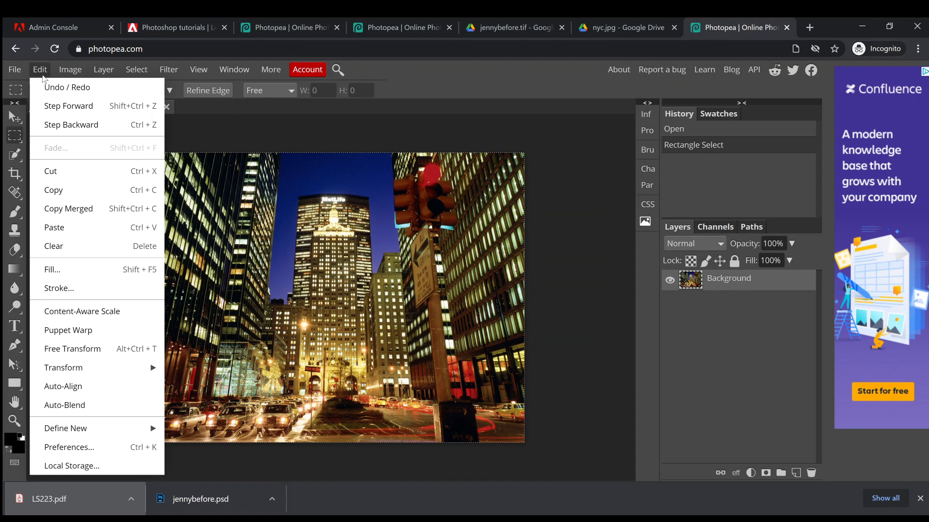
{"action": "left_click", "coordinate": [64, 188]}
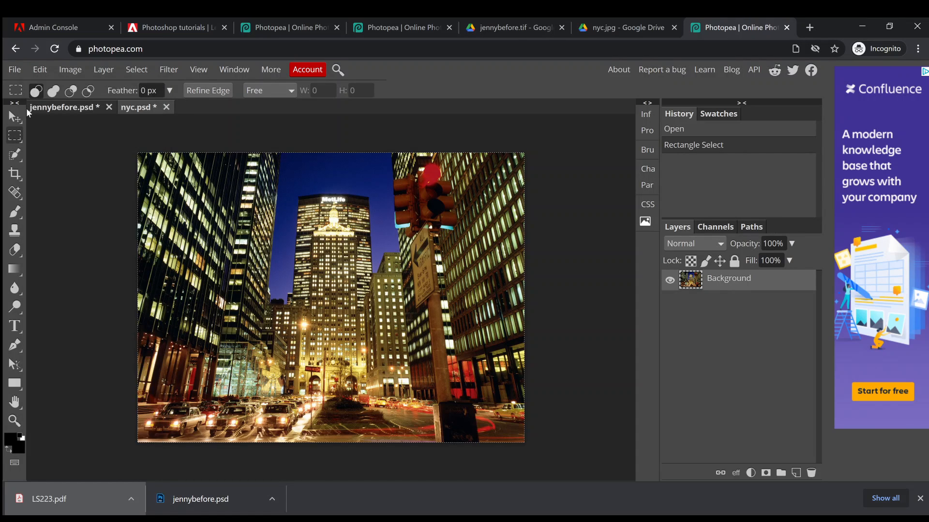
{"action": "left_click", "coordinate": [51, 140]}
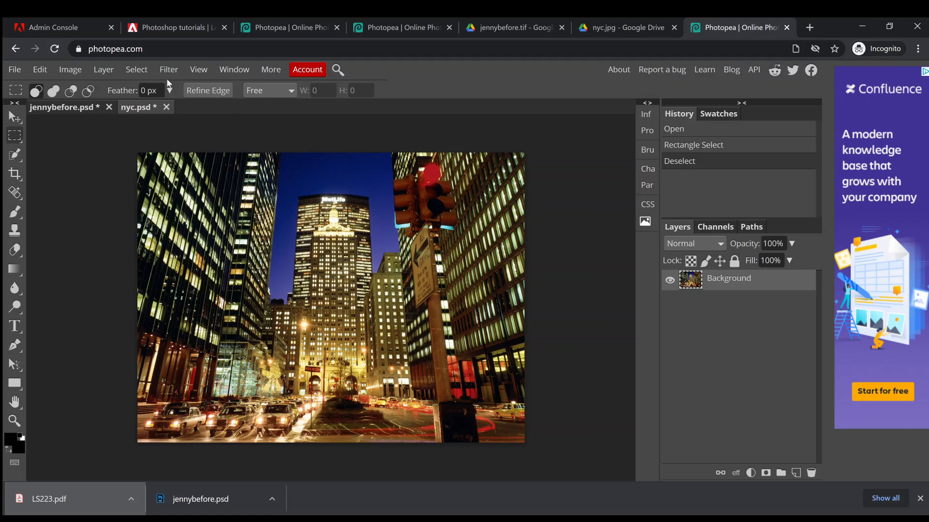
- Select the entire city image in nyc.psd and copy it
{"action": "left_click", "coordinate": [137, 69]}
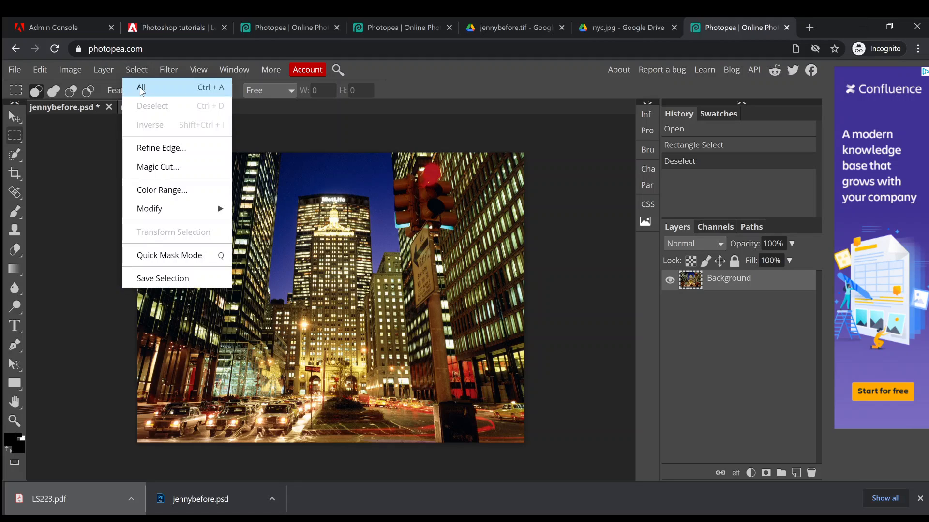
{"action": "left_click", "coordinate": [141, 88]}
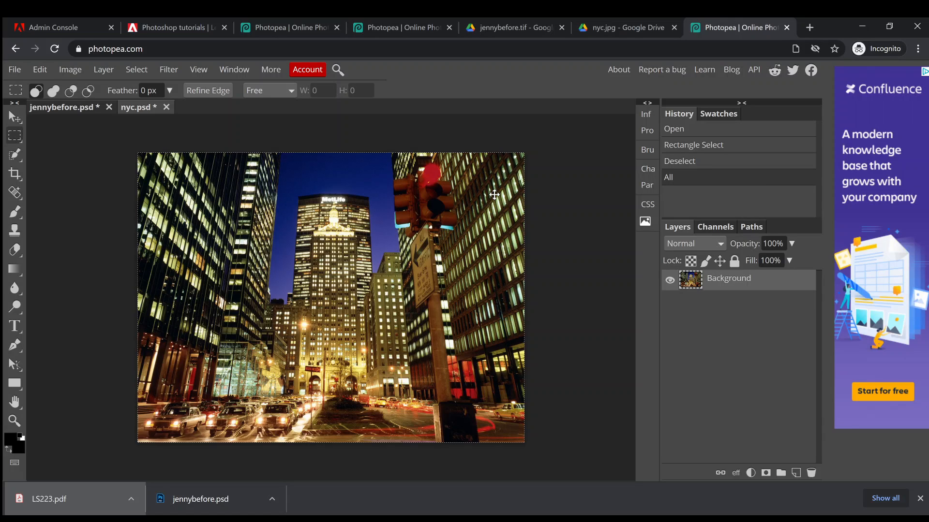
{"action": "left_click", "coordinate": [39, 71]}
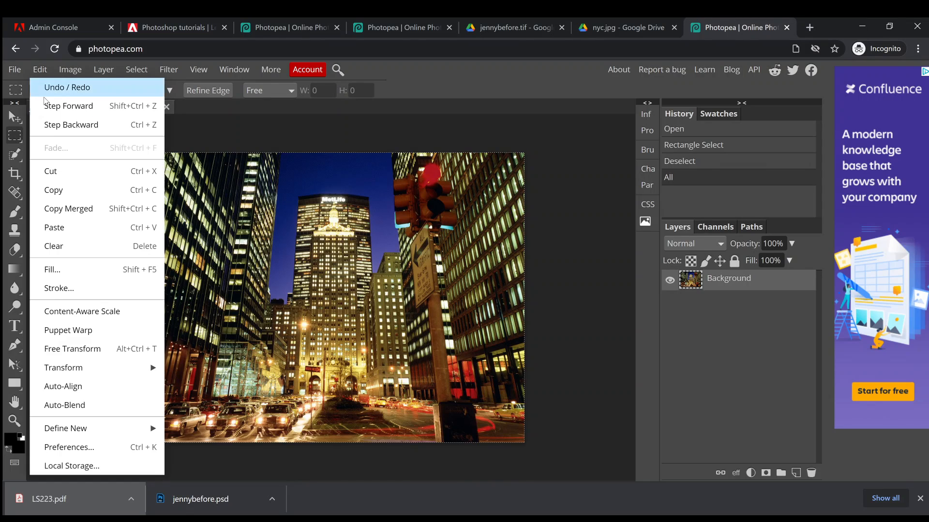
{"action": "left_click", "coordinate": [73, 200]}
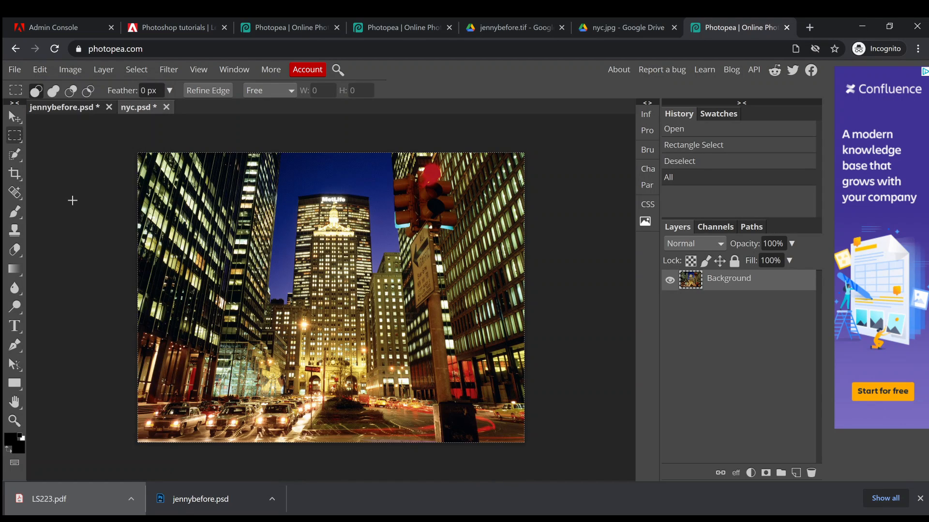
{"action": "left_click", "coordinate": [40, 71]}
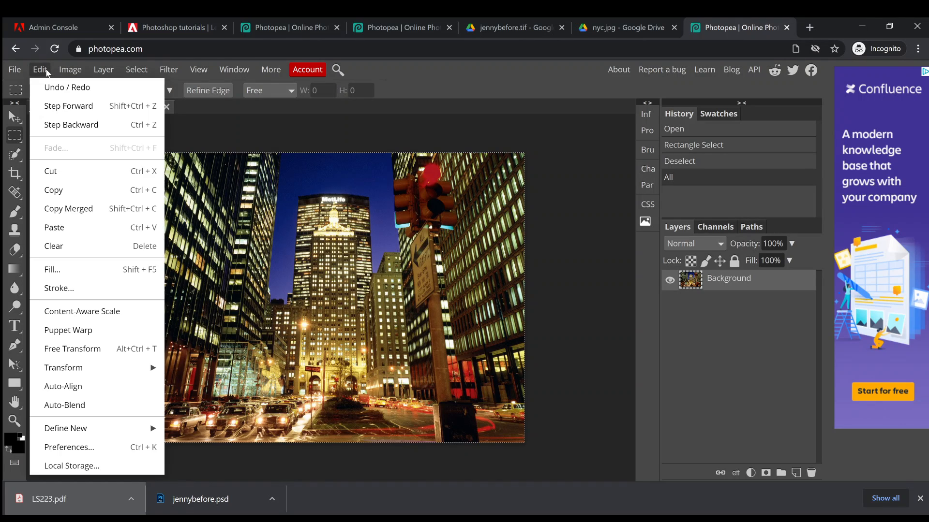
{"action": "left_click", "coordinate": [85, 189]}
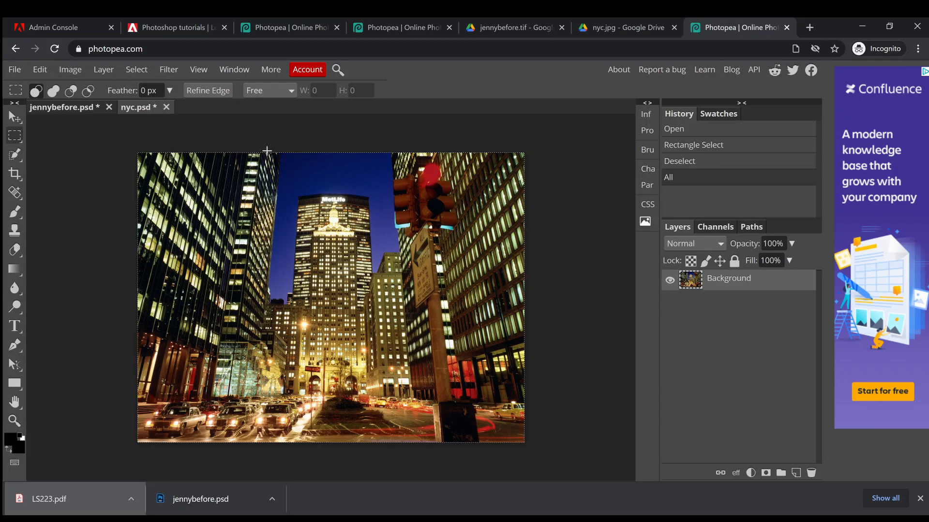
- Add a new layer to jennybefore.psd and paste the city image into it
{"action": "left_click", "coordinate": [76, 109]}
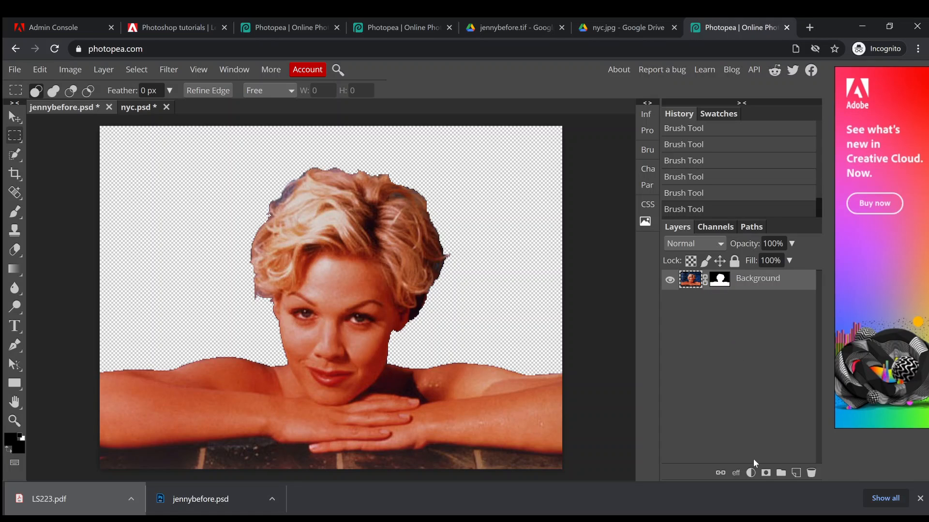
{"action": "left_click", "coordinate": [796, 472]}
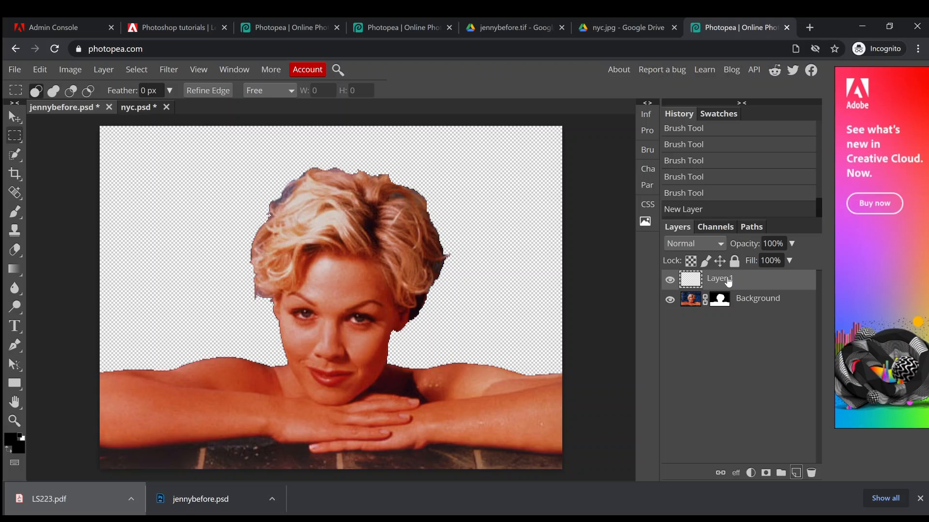
{"action": "left_click", "coordinate": [39, 70]}
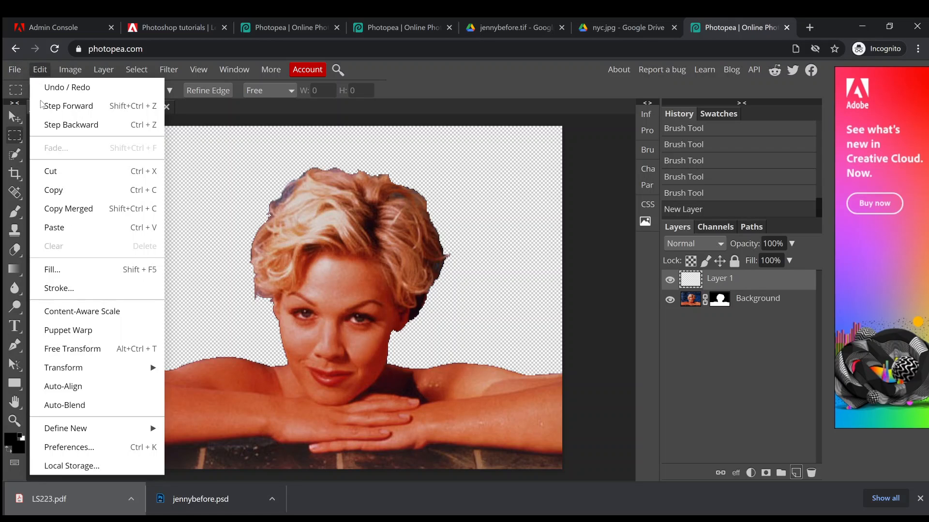
{"action": "left_click", "coordinate": [75, 229]}
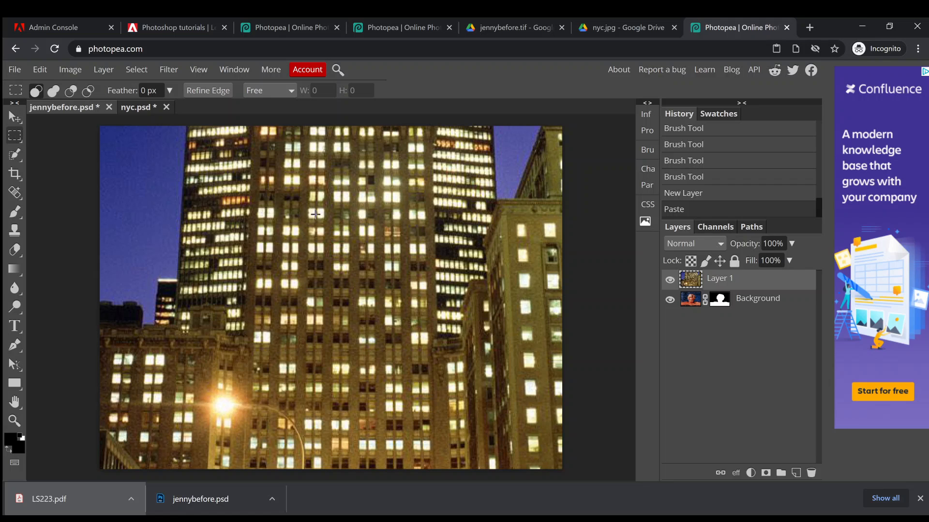
- Scale the pasted city layer down proportionally to 31.08% so the whole picture just covers the canvas
{"action": "left_click", "coordinate": [200, 71]}
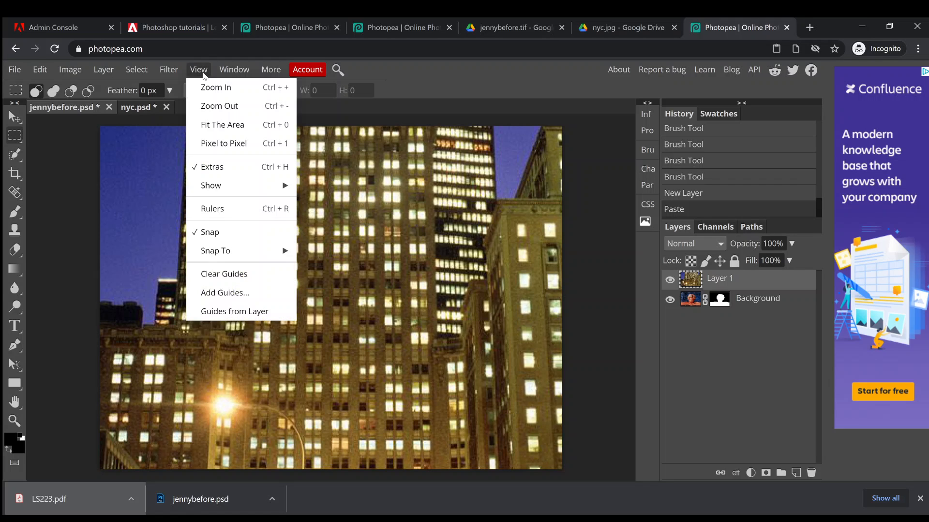
{"action": "left_click", "coordinate": [212, 107]}
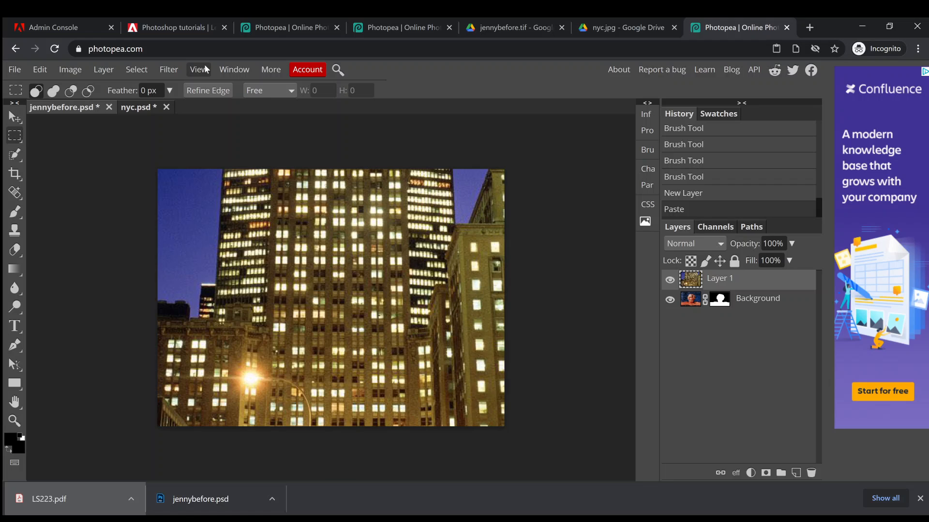
{"action": "left_click", "coordinate": [204, 67]}
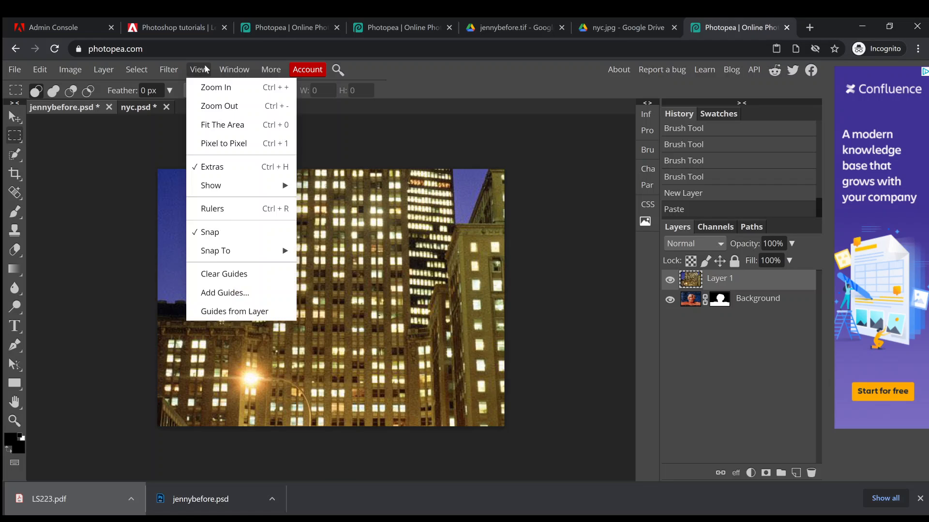
{"action": "left_click", "coordinate": [212, 107]}
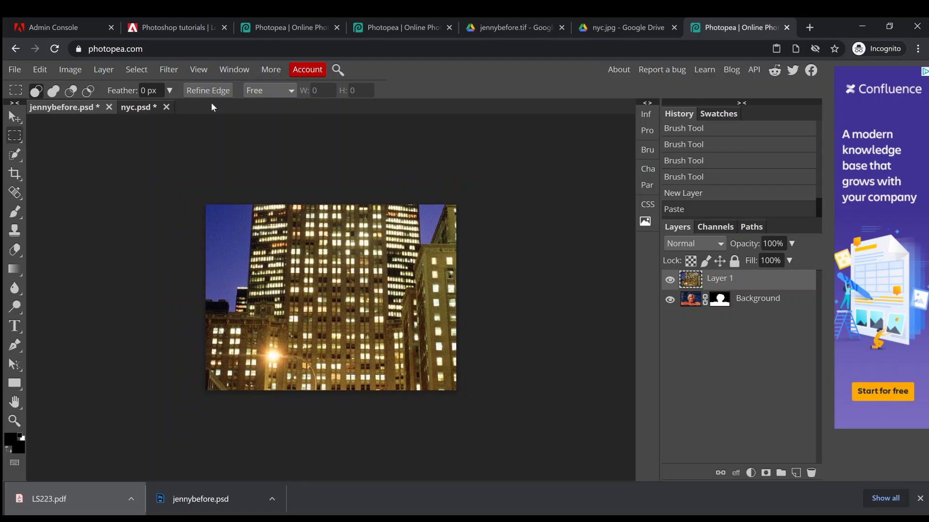
{"action": "left_click", "coordinate": [205, 68]}
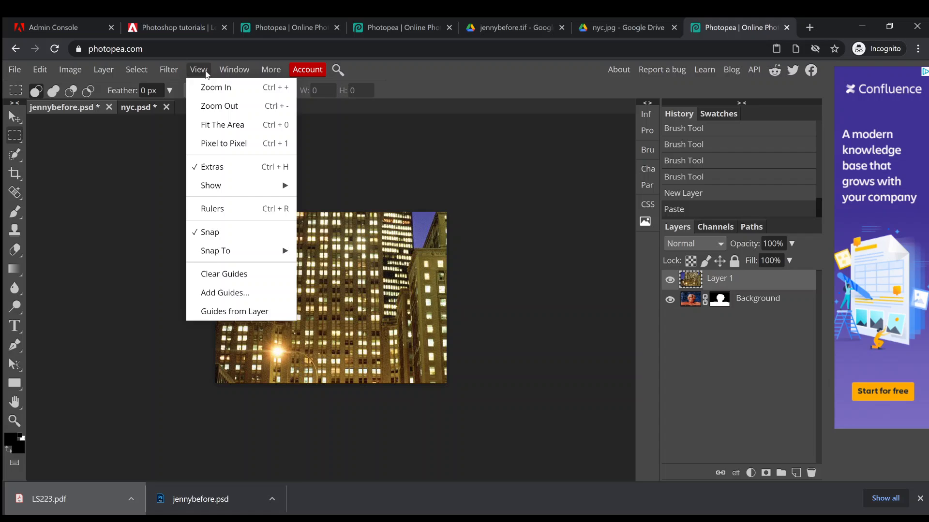
{"action": "left_click", "coordinate": [209, 106]}
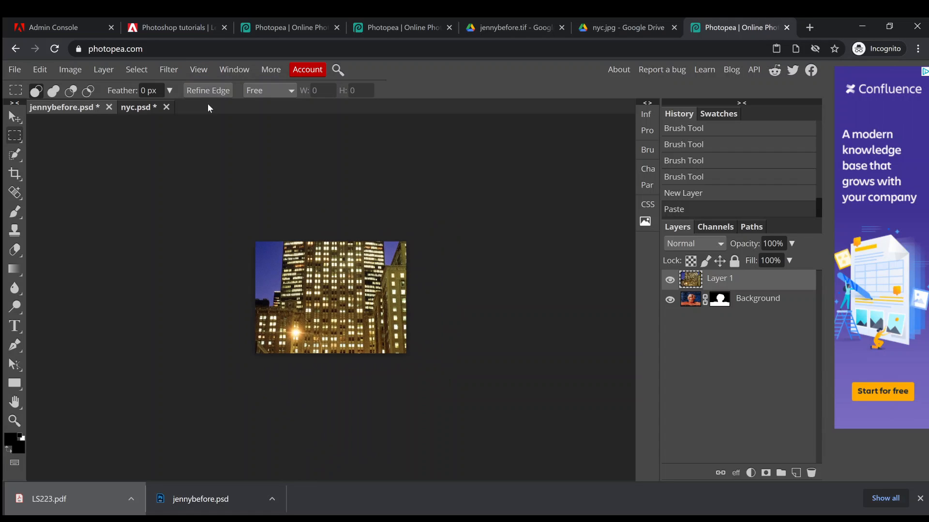
{"action": "left_click", "coordinate": [14, 117]}
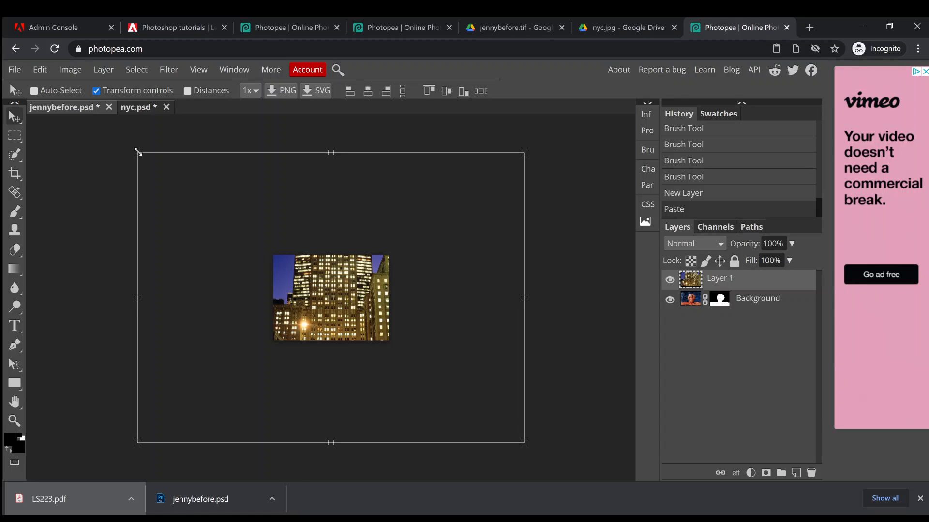
{"action": "left_click_drag", "start_coordinate": [138, 152], "coordinate": [269, 255]}
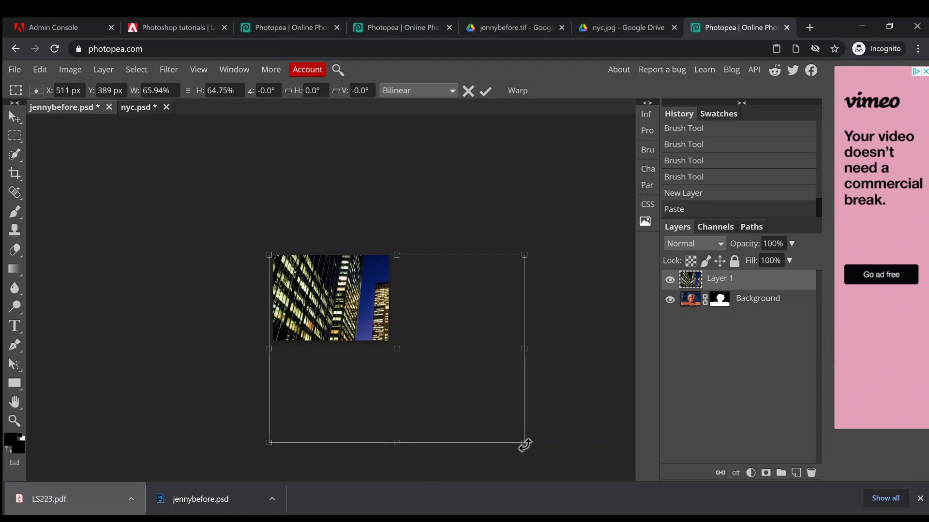
{"action": "left_click_drag", "start_coordinate": [526, 442], "coordinate": [391, 345]}
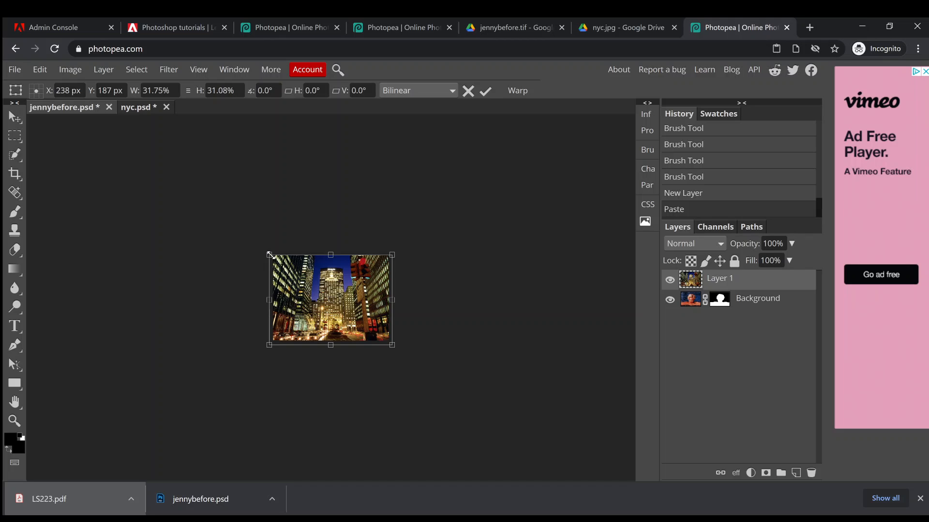
{"action": "left_click_drag", "start_coordinate": [269, 255], "coordinate": [270, 253]}
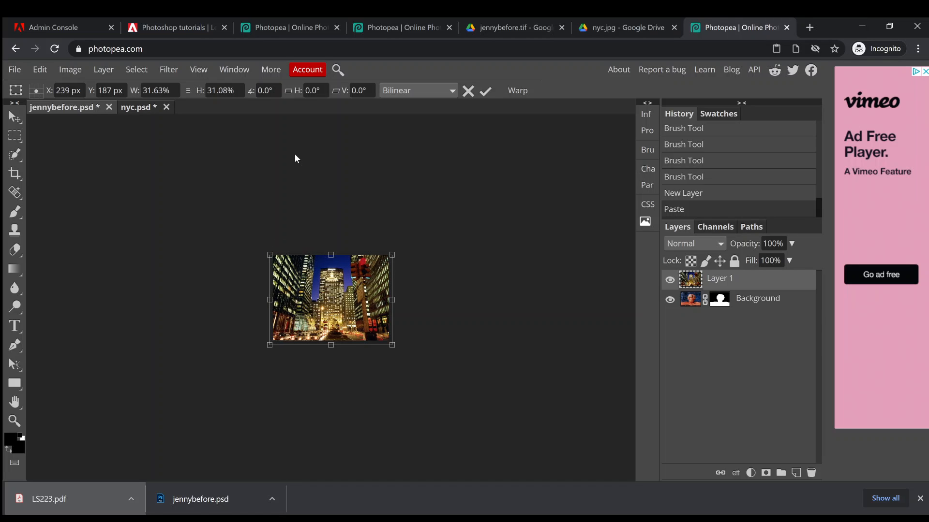
{"action": "left_click", "coordinate": [187, 91]}
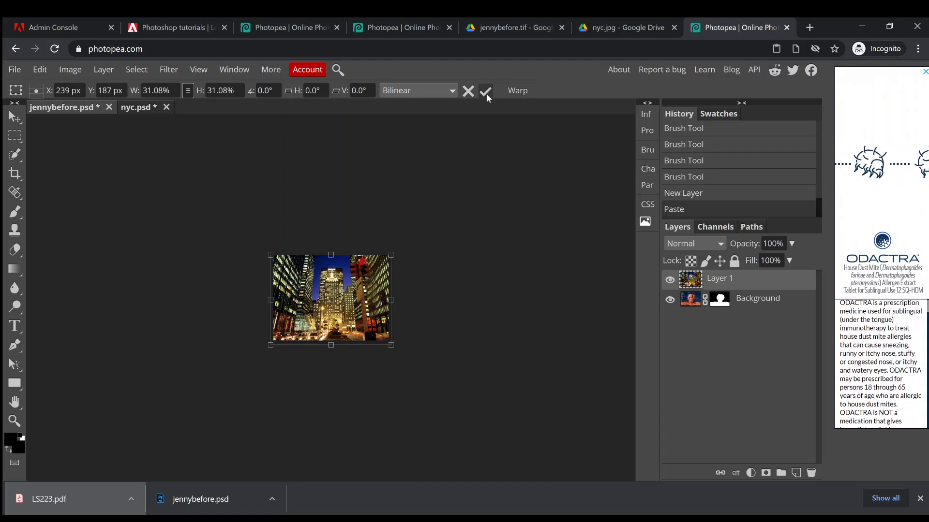
{"action": "key", "text": "Return"}
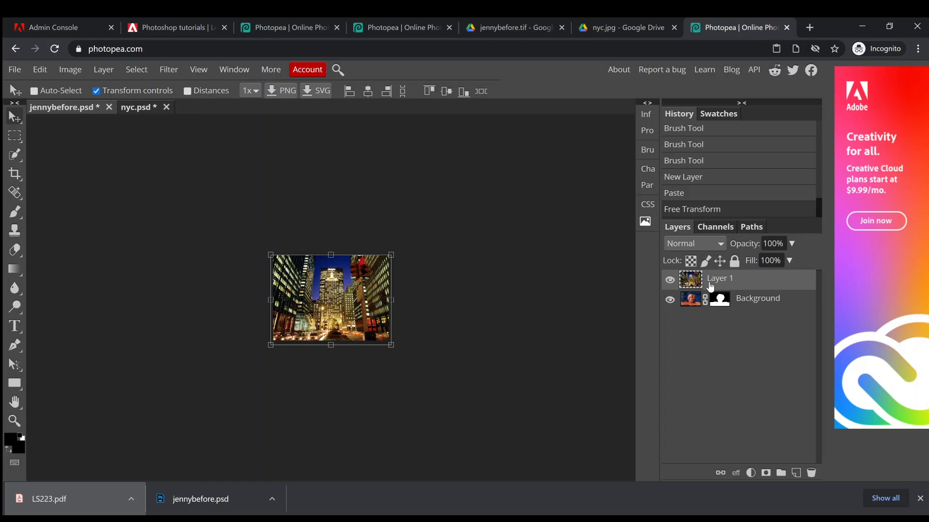
- Try reordering the city layer below the masked portrait layer, and undo the reorder
{"action": "left_click_drag", "start_coordinate": [710, 287], "coordinate": [708, 312]}
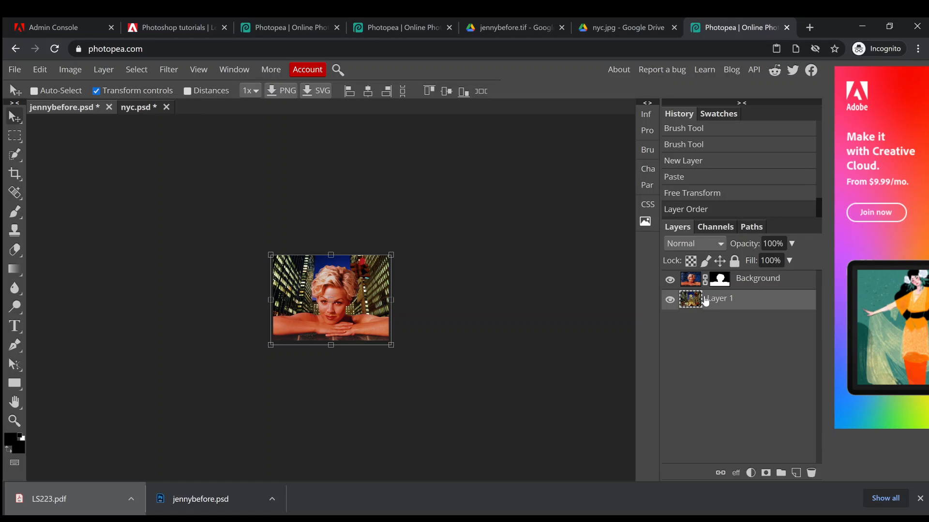
{"action": "key", "text": "ctrl"}
{"action": "key", "text": "ctrl+z"}
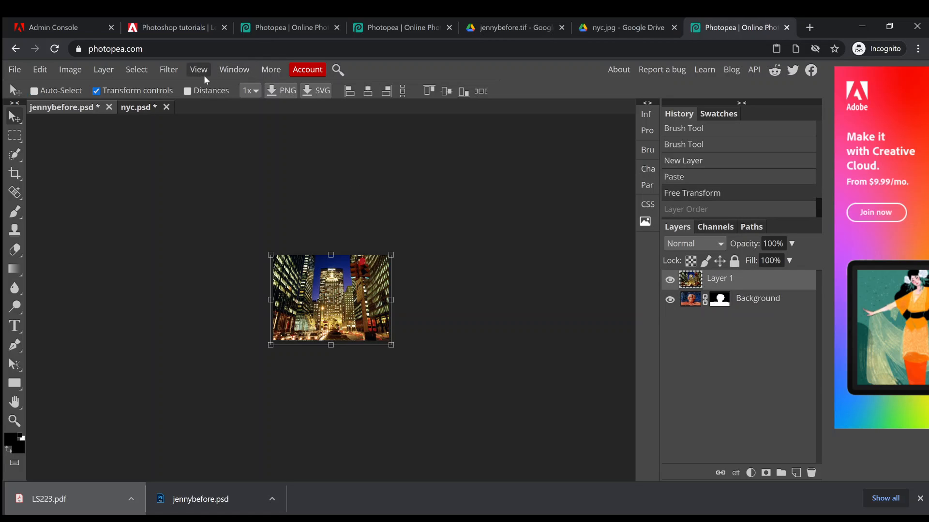
- Send the city layer to the back of the layer stack, behind the masked portrait
{"action": "left_click", "coordinate": [91, 73]}
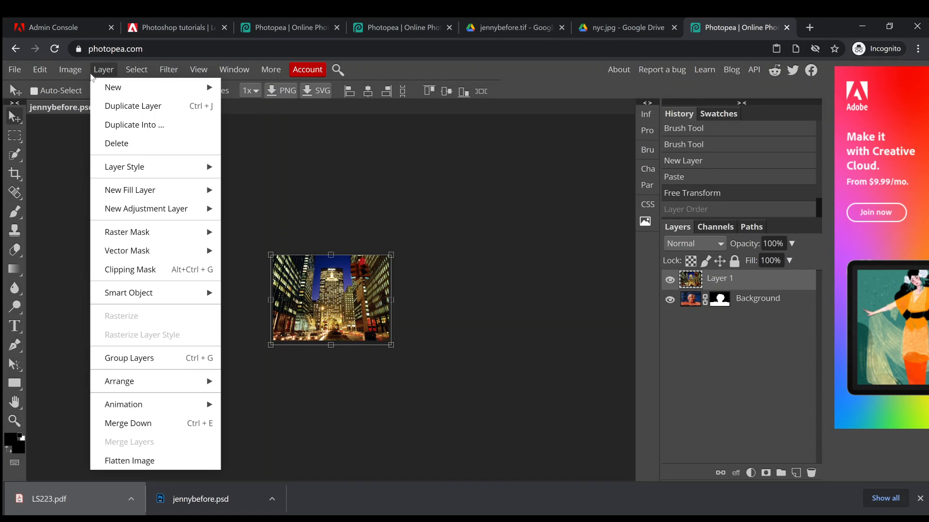
{"action": "mouse_move", "coordinate": [152, 380]}
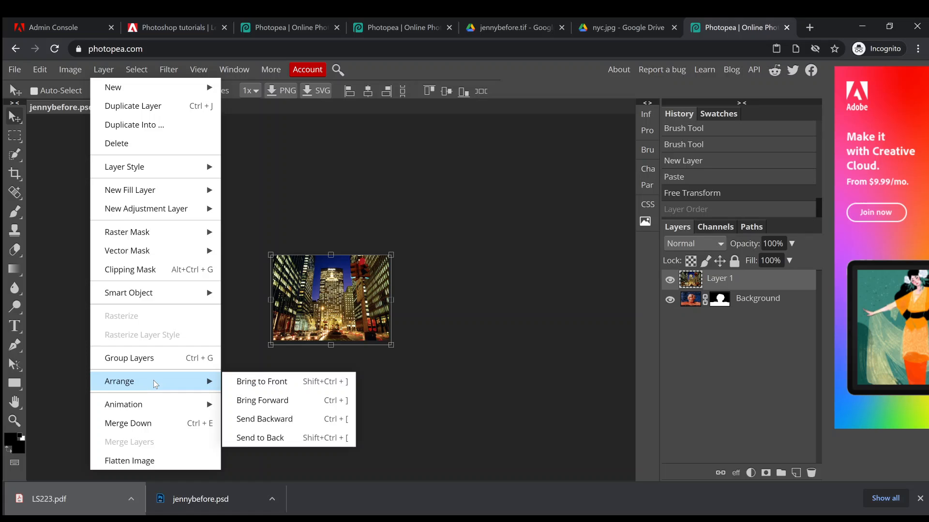
{"action": "left_click", "coordinate": [262, 437]}
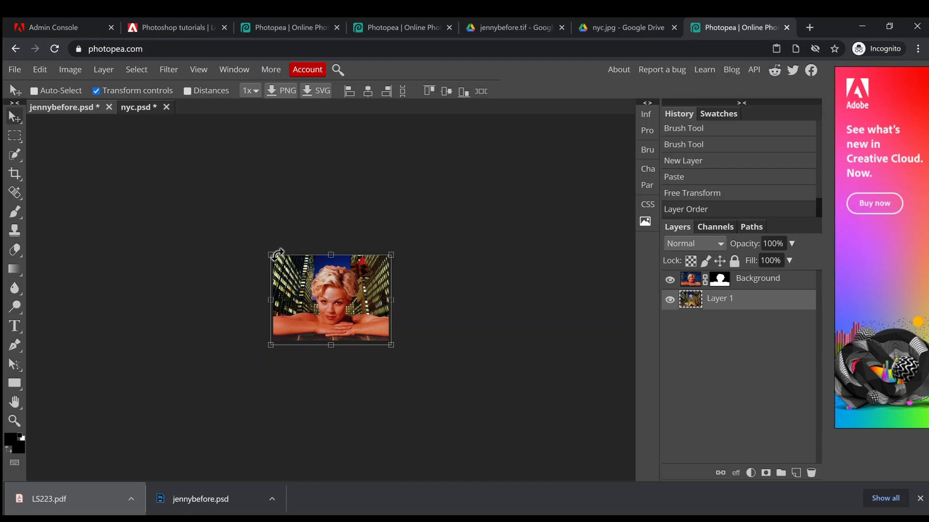
- Try moving the city layer behind the portrait without transform controls, and restore the history state following the layer reorder
{"action": "left_click", "coordinate": [111, 92]}
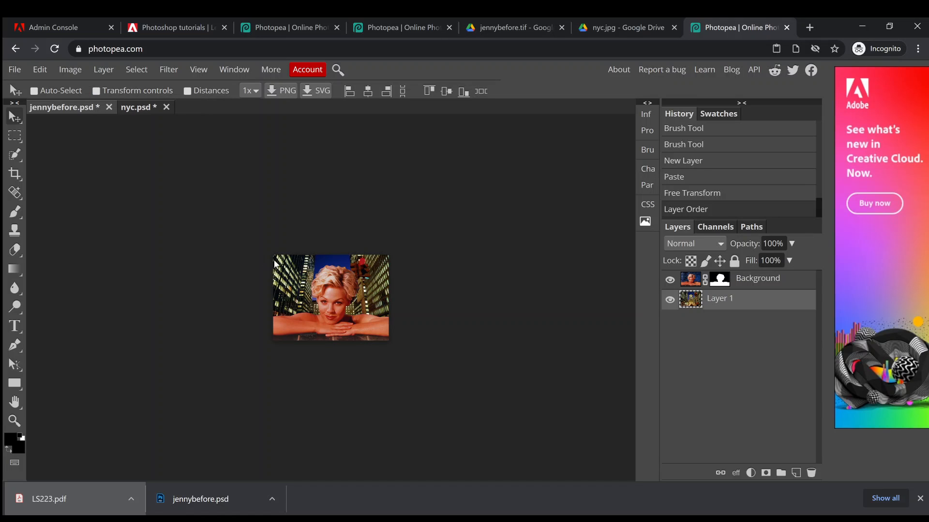
{"action": "left_click_drag", "start_coordinate": [286, 279], "coordinate": [260, 255]}
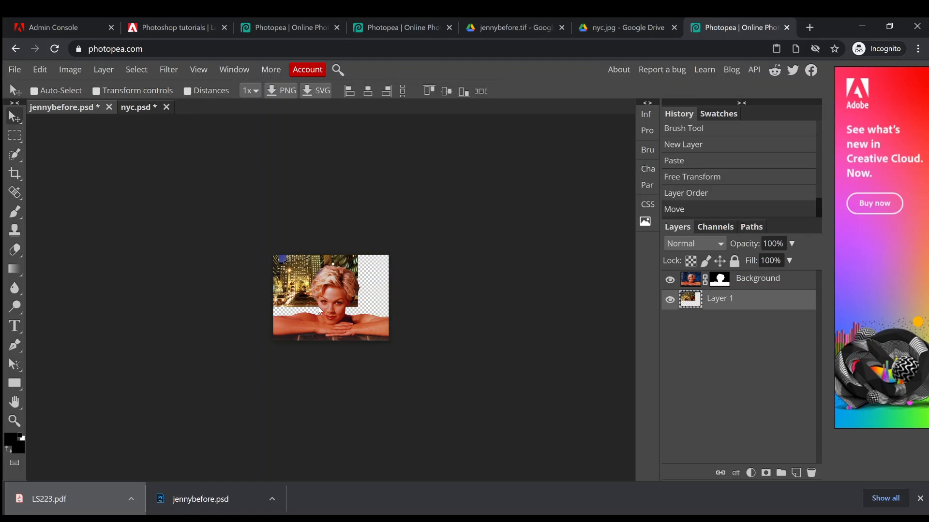
{"action": "key", "text": "ctrl+z"}
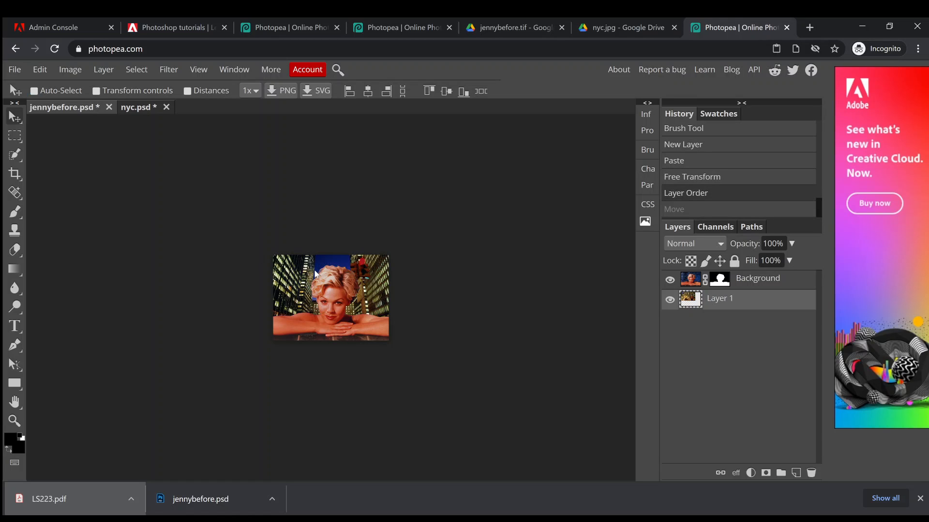
{"action": "key", "text": "ctrl+z"}
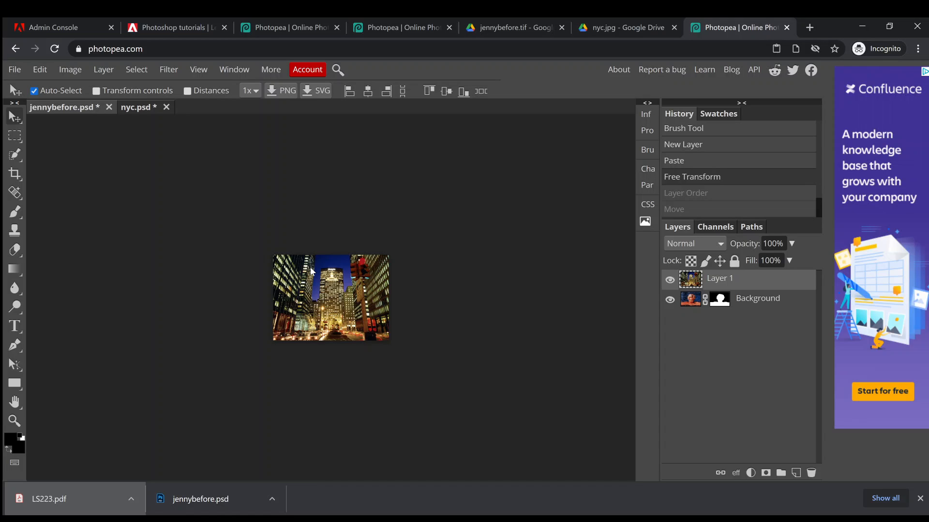
{"action": "left_click", "coordinate": [712, 197]}
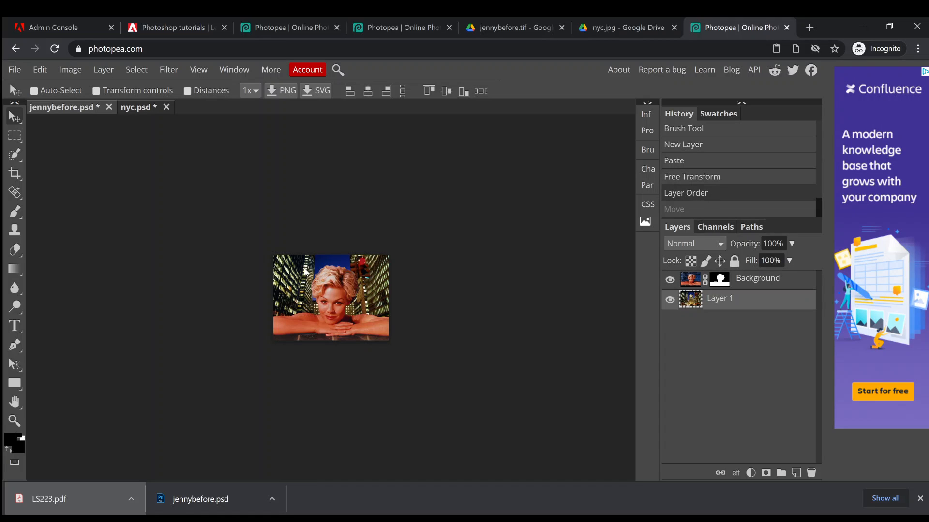
- Show the transform controls, try enlarging the city layer to 136.95% width and 144.24% height, and undo the scaling
{"action": "left_click", "coordinate": [120, 91]}
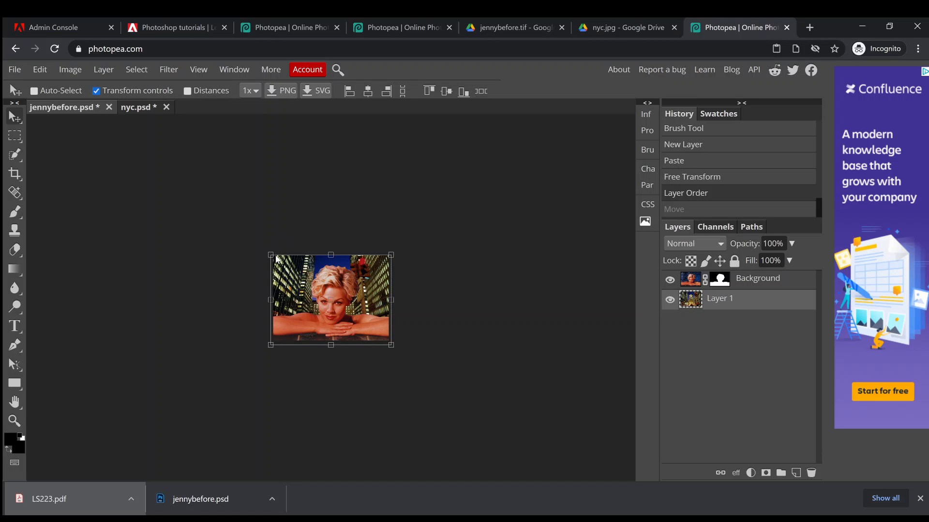
{"action": "left_click_drag", "start_coordinate": [272, 262], "coordinate": [240, 239]}
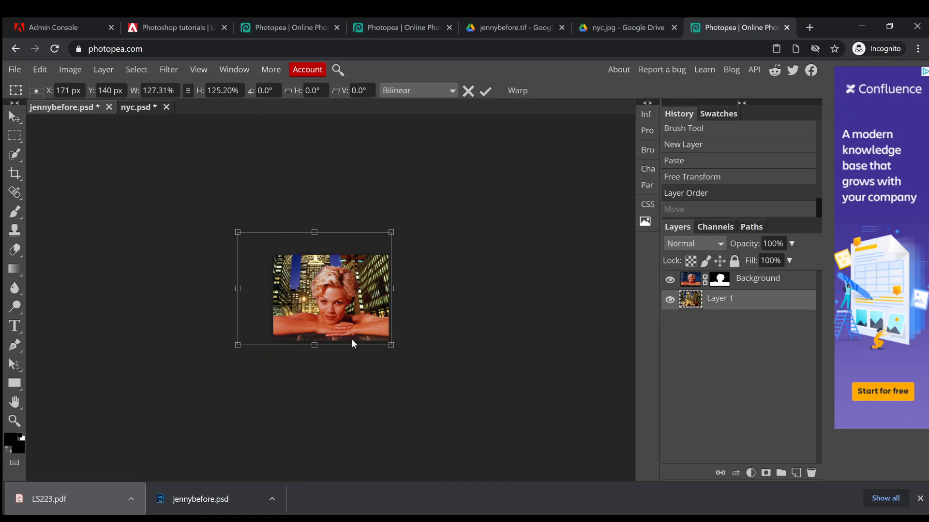
{"action": "left_click_drag", "start_coordinate": [390, 346], "coordinate": [403, 362]}
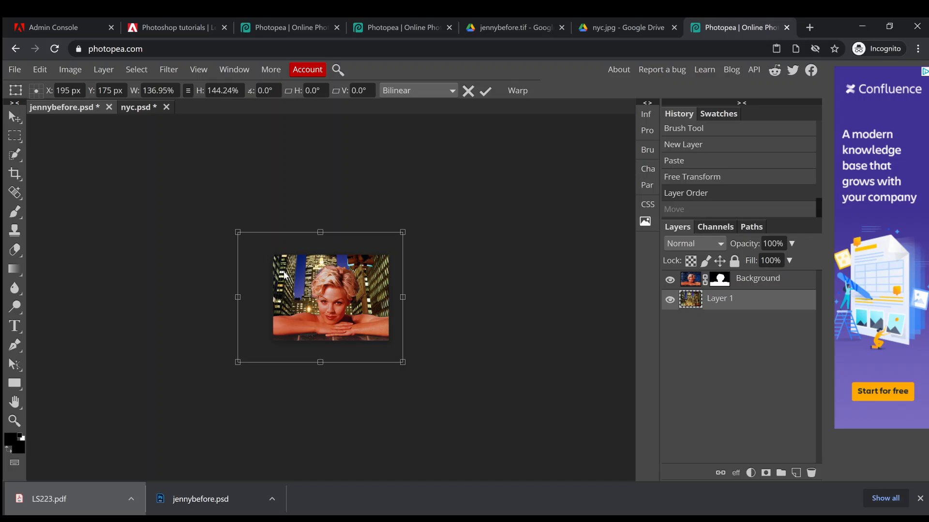
{"action": "key", "text": "Return"}
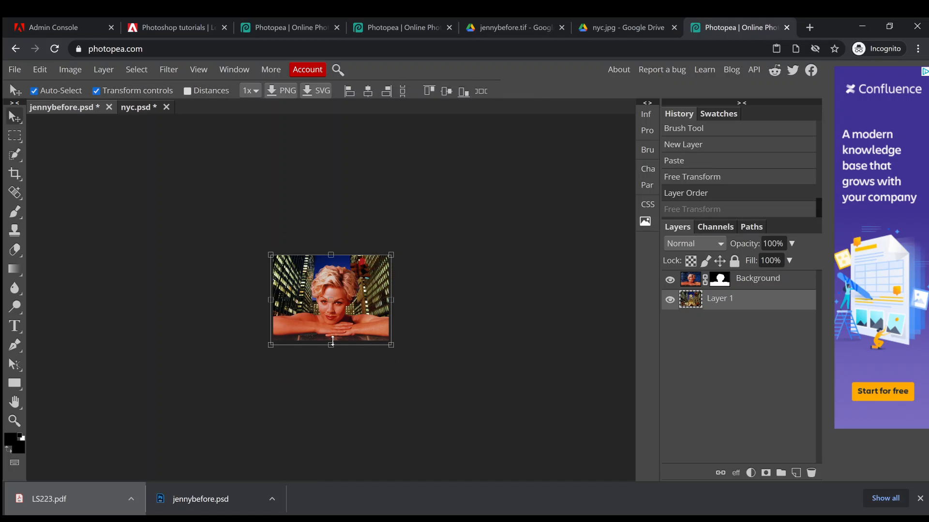
{"action": "key", "text": "ctrl"}
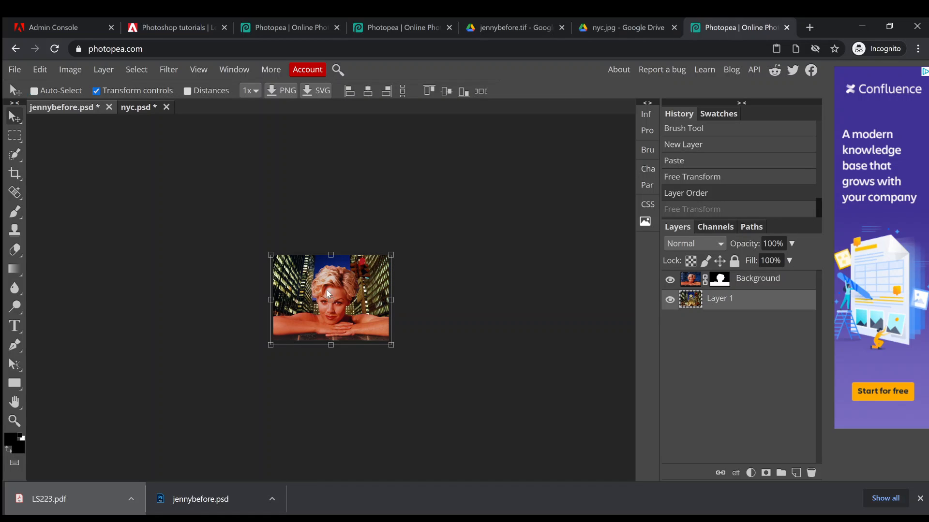
- Examine the portrait and city composite up close without the transform frame
{"action": "left_click", "coordinate": [15, 139]}
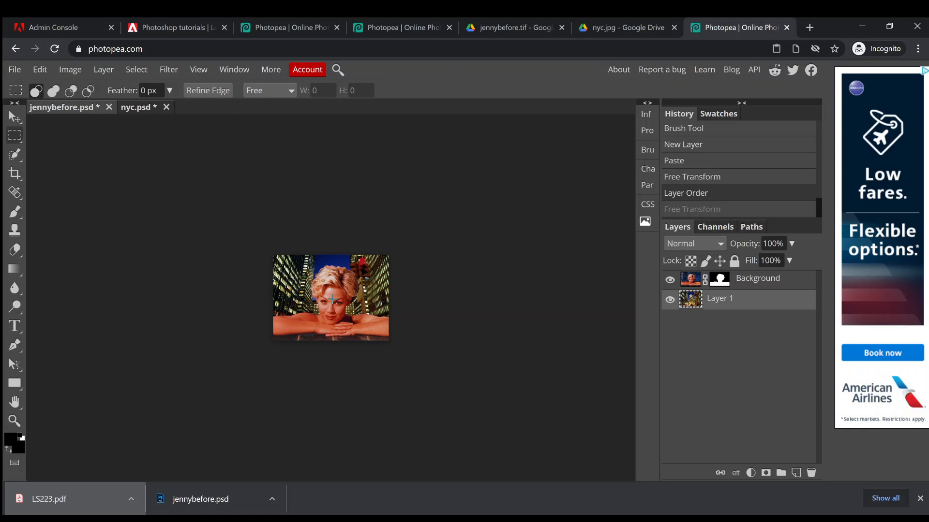
{"action": "scroll", "coordinate": [331, 300], "scroll_direction": "up", "scroll_amount": 2, "text": "alt"}
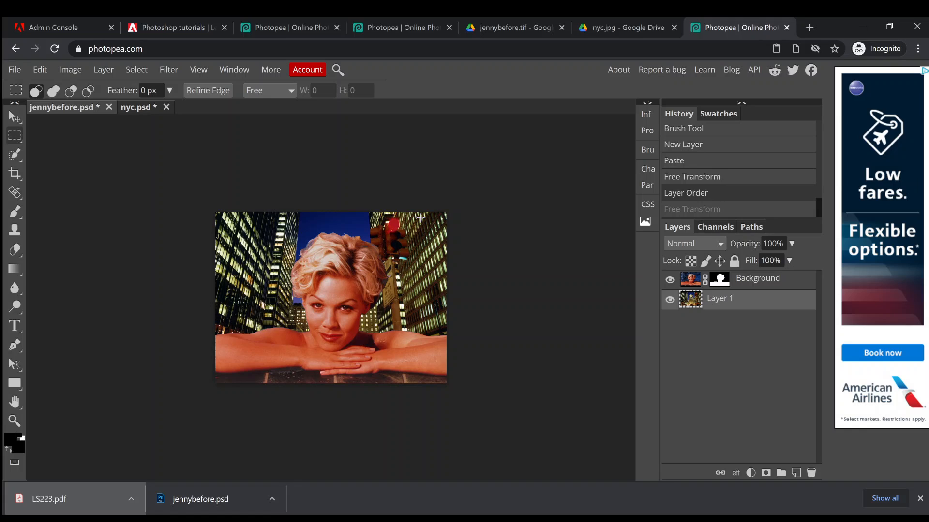
{"action": "double_click", "coordinate": [717, 303]}
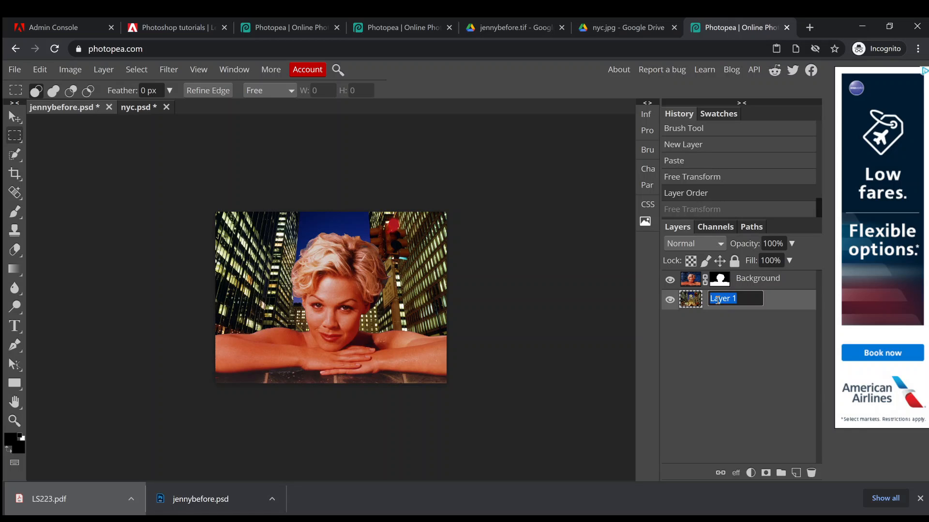
{"action": "left_click", "coordinate": [736, 300]}
{"action": "key", "text": "Return"}
{"action": "key", "text": "c"}
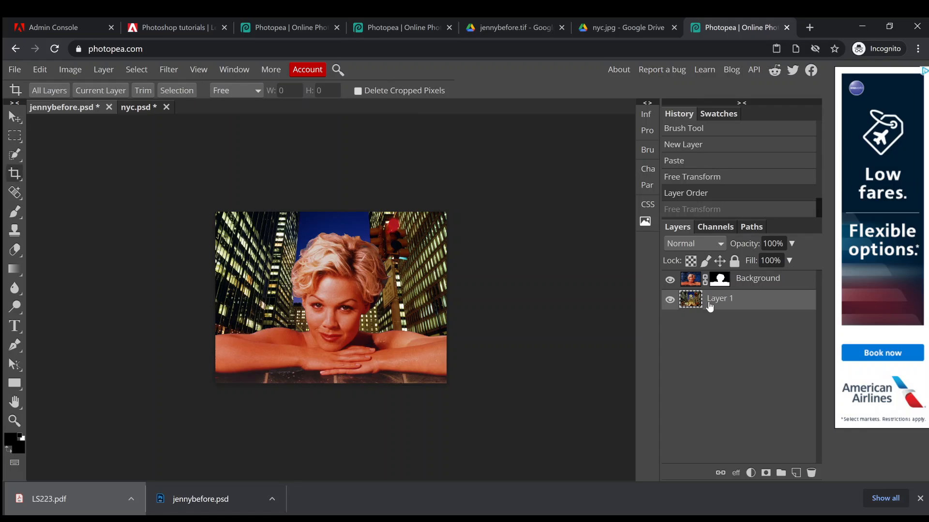
- Rename the city layer NYC and the masked portrait layer with the pictured woman's first name
{"action": "double_click", "coordinate": [724, 301]}
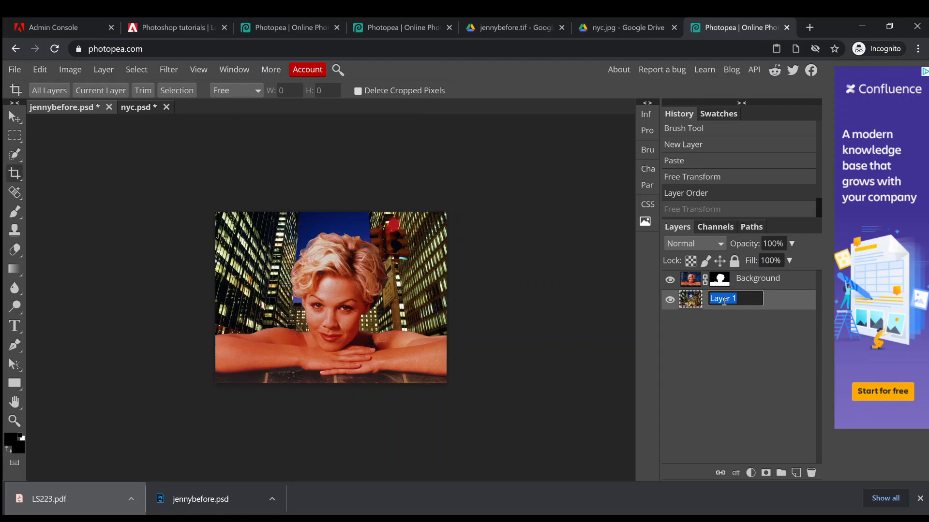
{"action": "type", "text": "NYC"}
{"action": "key", "text": "Return"}
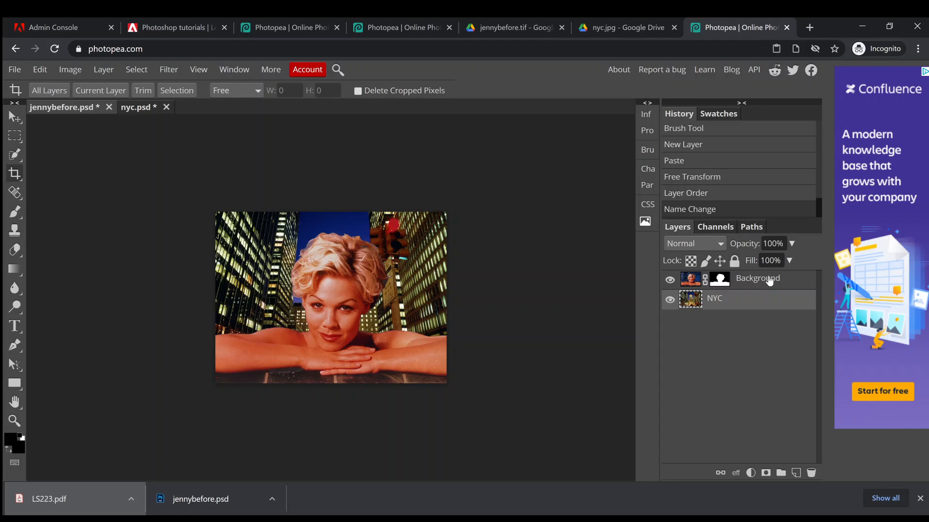
{"action": "double_click", "coordinate": [769, 278]}
{"action": "type", "text": "Je"}
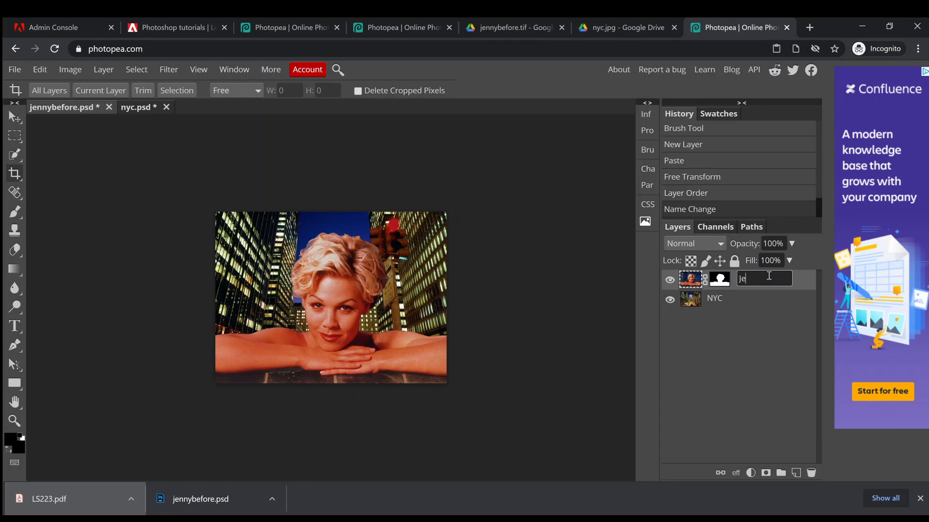
{"action": "type", "text": "nny"}
{"action": "key", "text": "Return"}
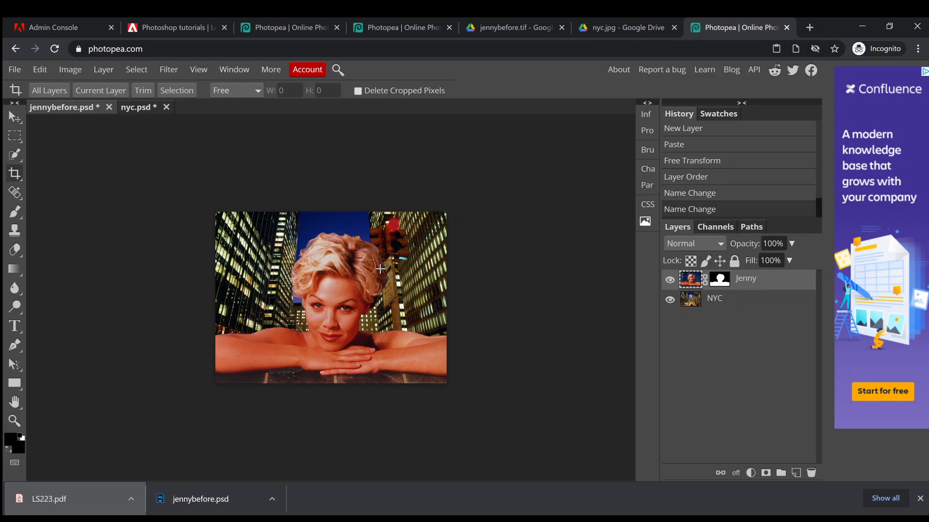
{"action": "left_click", "coordinate": [19, 70]}
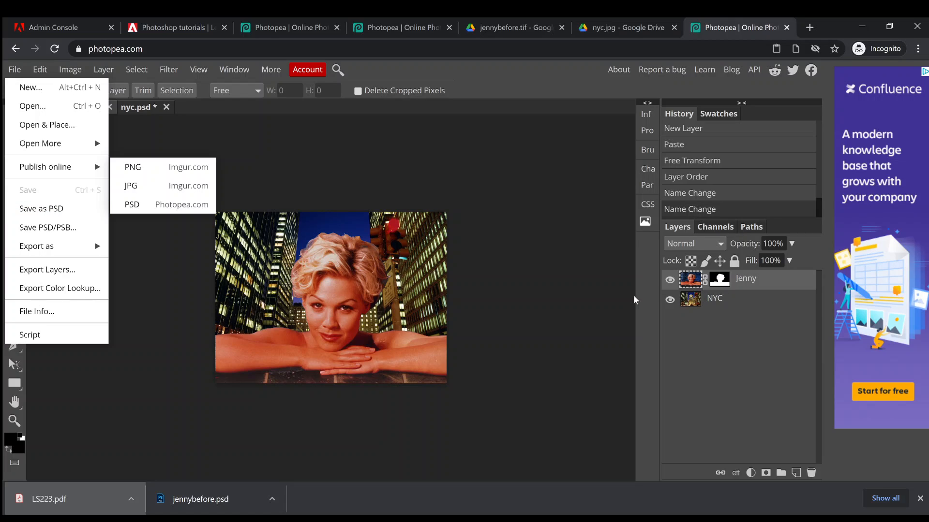
{"action": "mouse_move", "coordinate": [68, 251]}
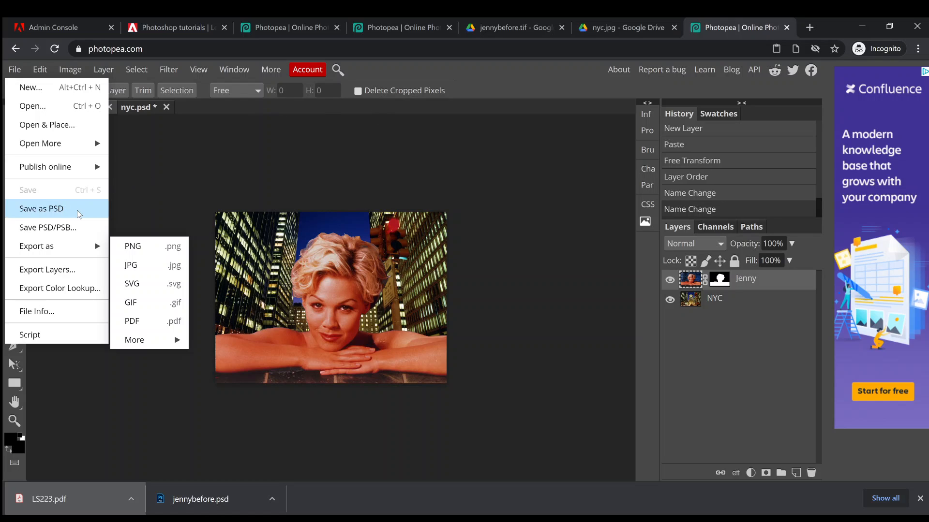
{"action": "left_click", "coordinate": [496, 67]}
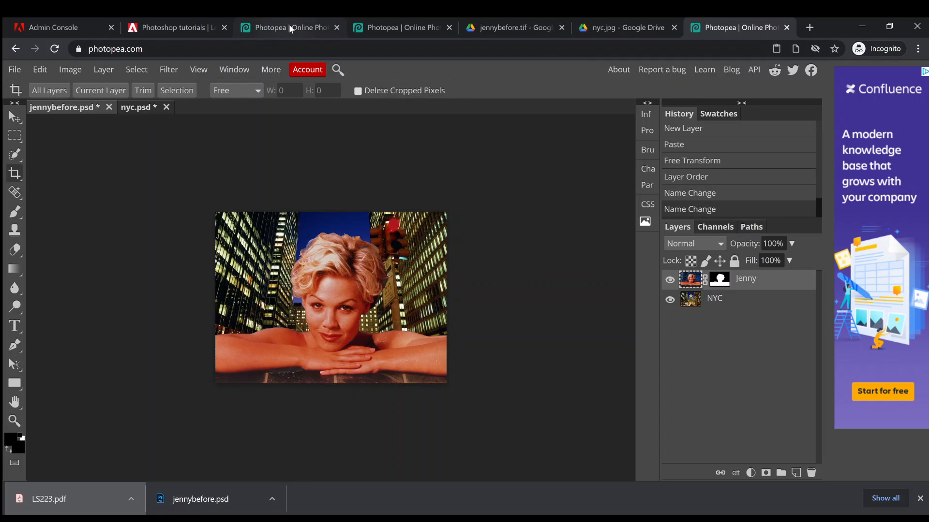
- Hide the NYC layer so the masked portrait stands alone on transparency
{"action": "left_click", "coordinate": [670, 301]}
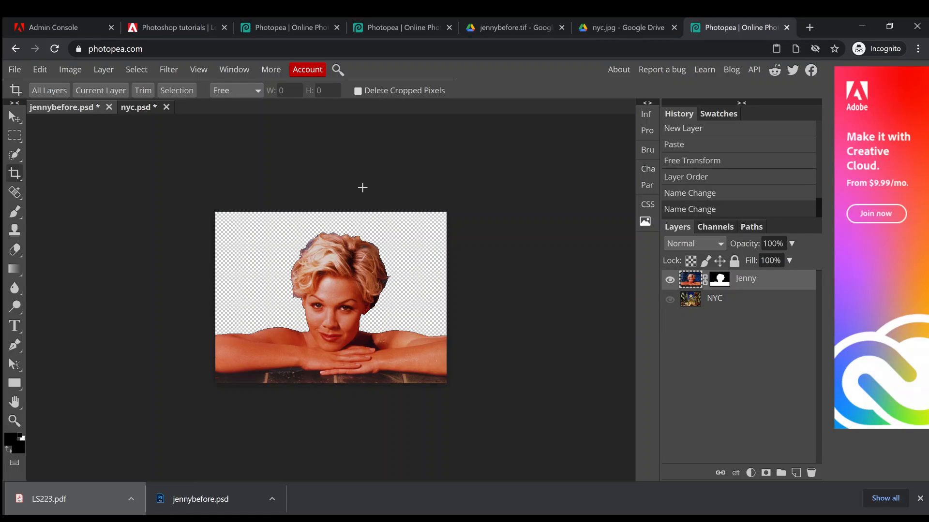
- In the other Photopea session, compare the composite with and without Layer 2's original photo and Layer 1's city background
{"action": "left_click", "coordinate": [421, 25]}
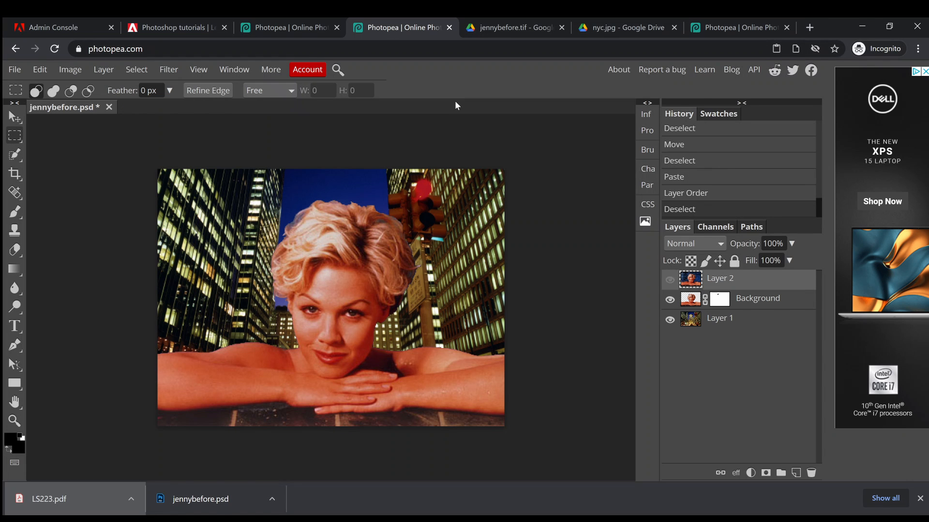
{"action": "left_click", "coordinate": [671, 282]}
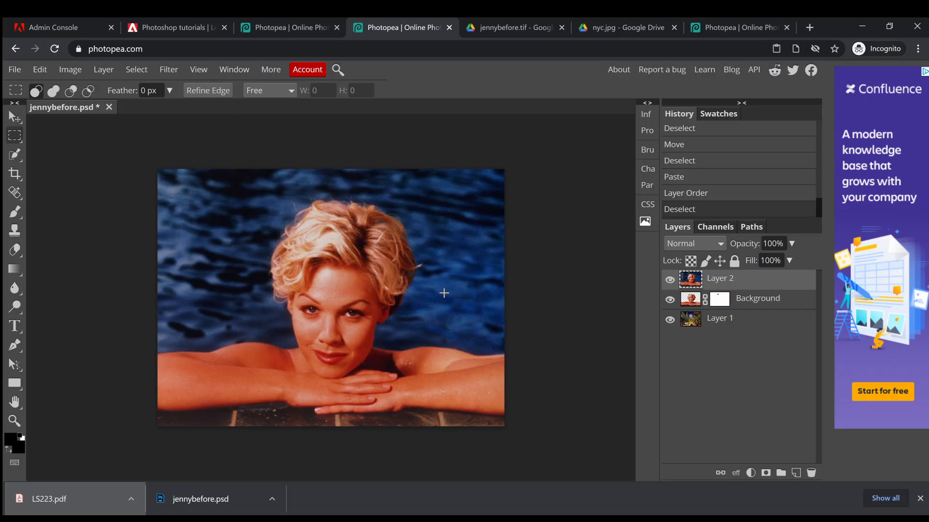
{"action": "left_click", "coordinate": [670, 280]}
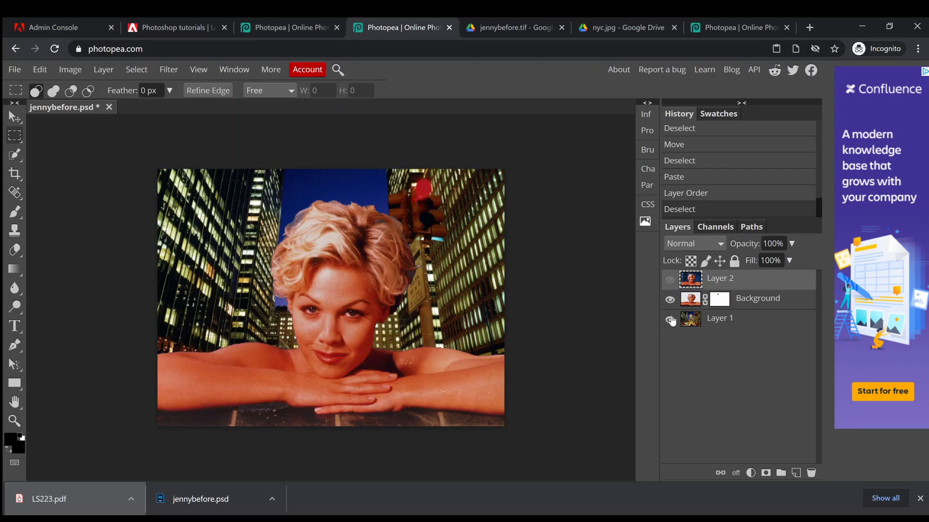
{"action": "left_click", "coordinate": [670, 320]}
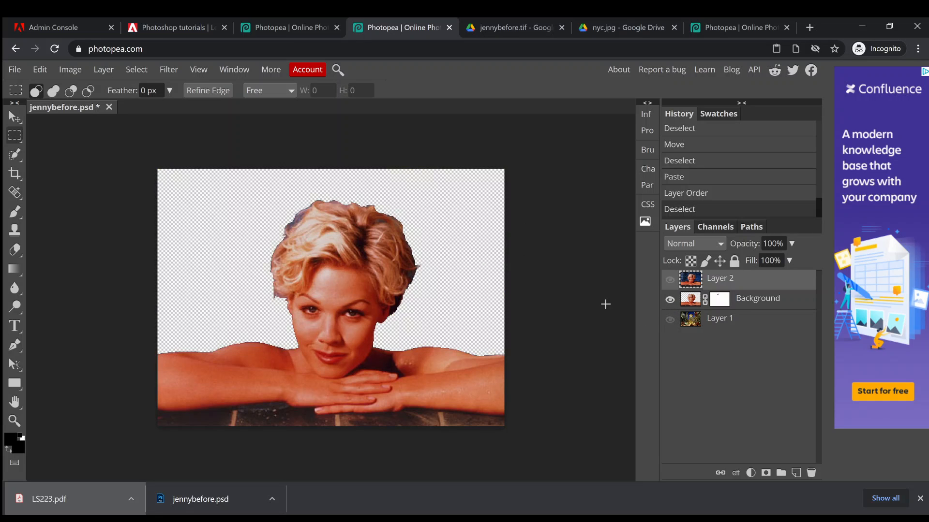
{"action": "left_click", "coordinate": [669, 321]}
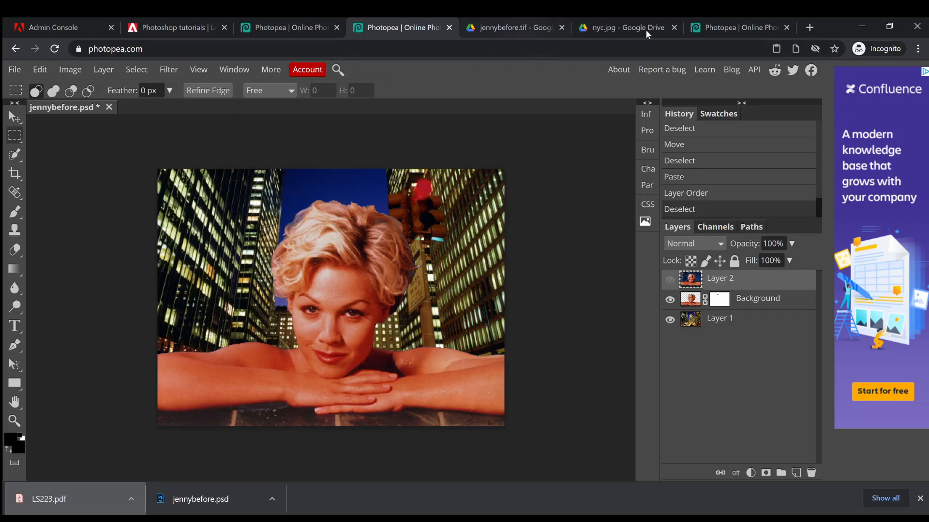
- Return to the Photopea session with the NYC layer and display the portrait's layer mask on its own
{"action": "left_click", "coordinate": [727, 29]}
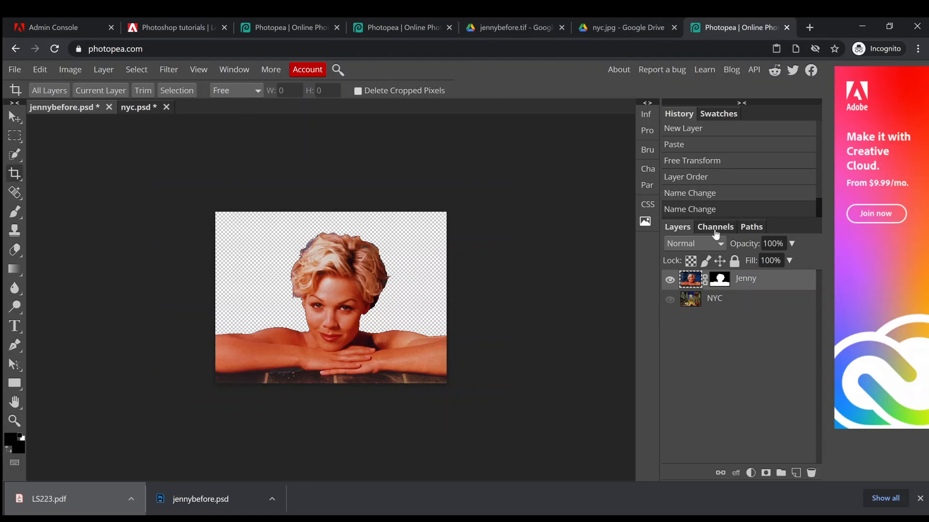
{"action": "left_click", "coordinate": [716, 287], "text": "alt"}
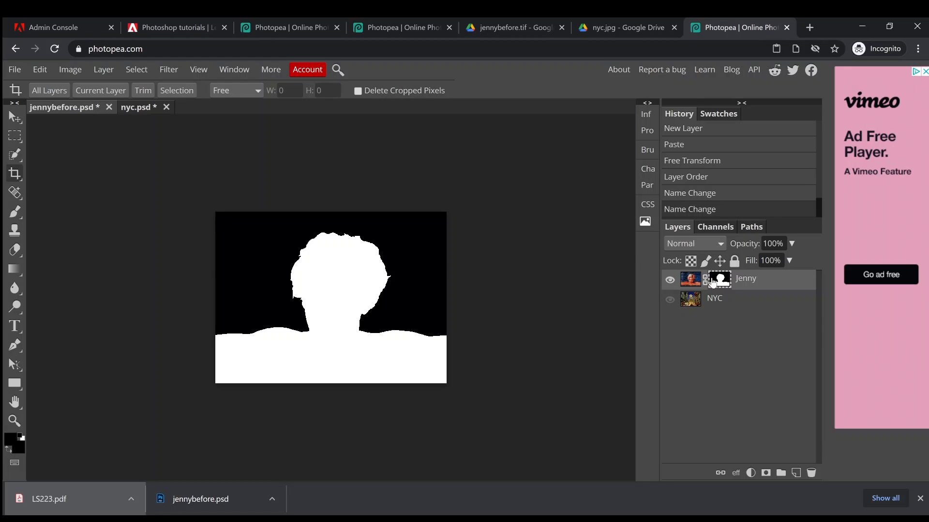
{"action": "left_click", "coordinate": [693, 284], "text": "alt"}
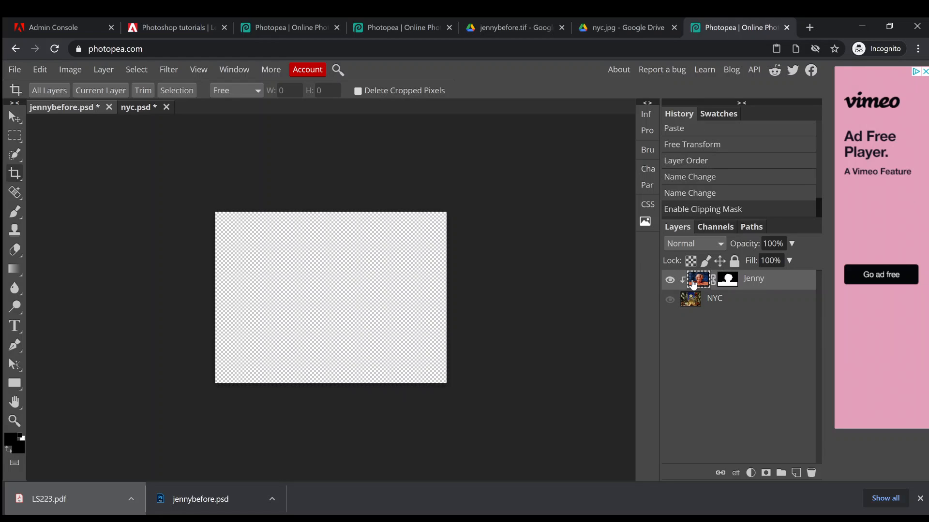
{"action": "left_click", "coordinate": [730, 288], "text": "alt"}
{"action": "left_click", "coordinate": [702, 286]}
{"action": "left_click", "coordinate": [728, 284]}
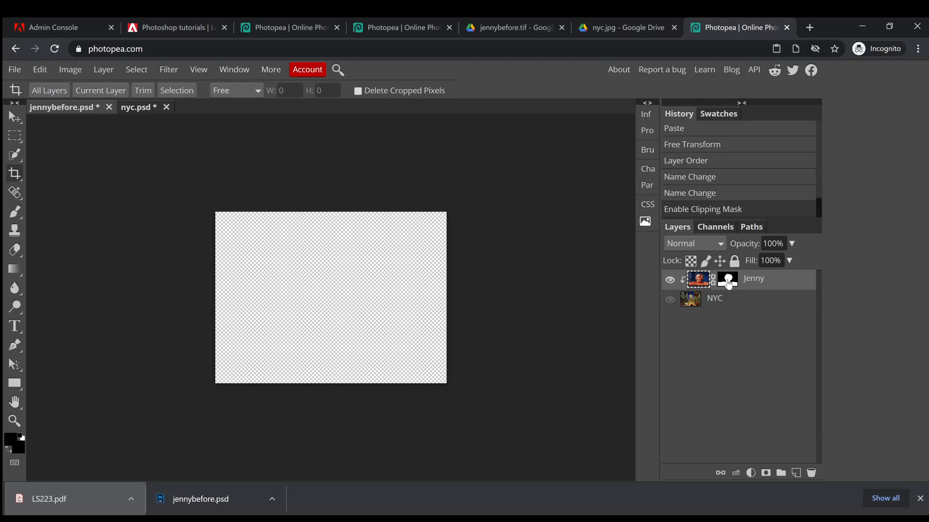
{"action": "left_click", "coordinate": [691, 285]}
{"action": "left_click", "coordinate": [690, 284], "text": "alt"}
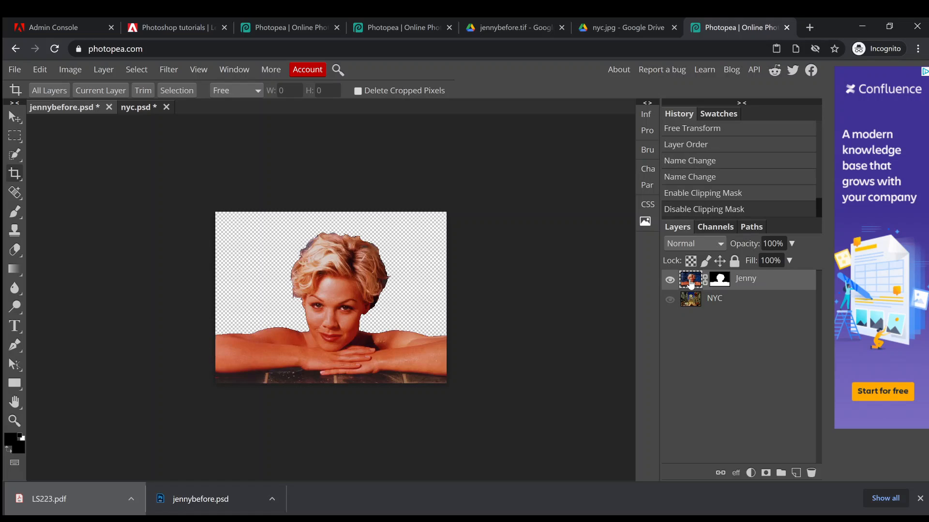
- Make the portrait layer's mask the active target instead of its image
{"action": "left_click", "coordinate": [715, 283]}
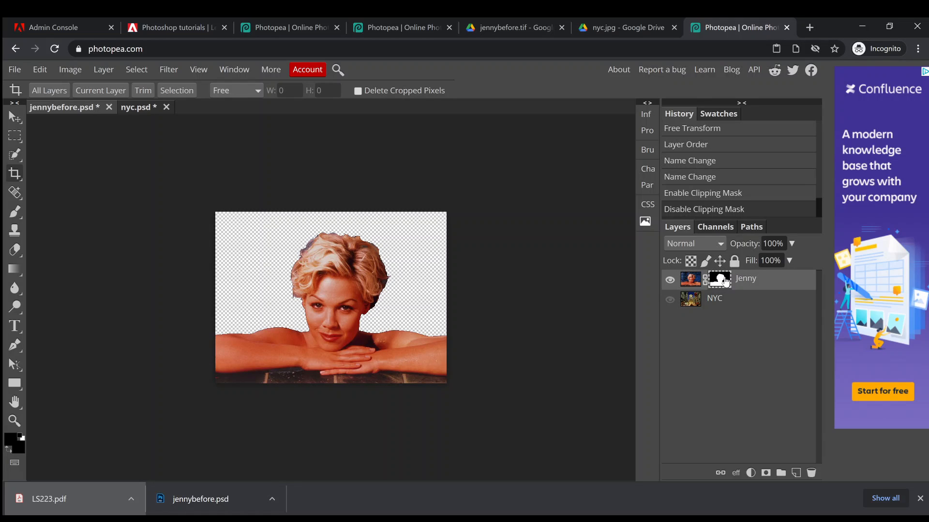